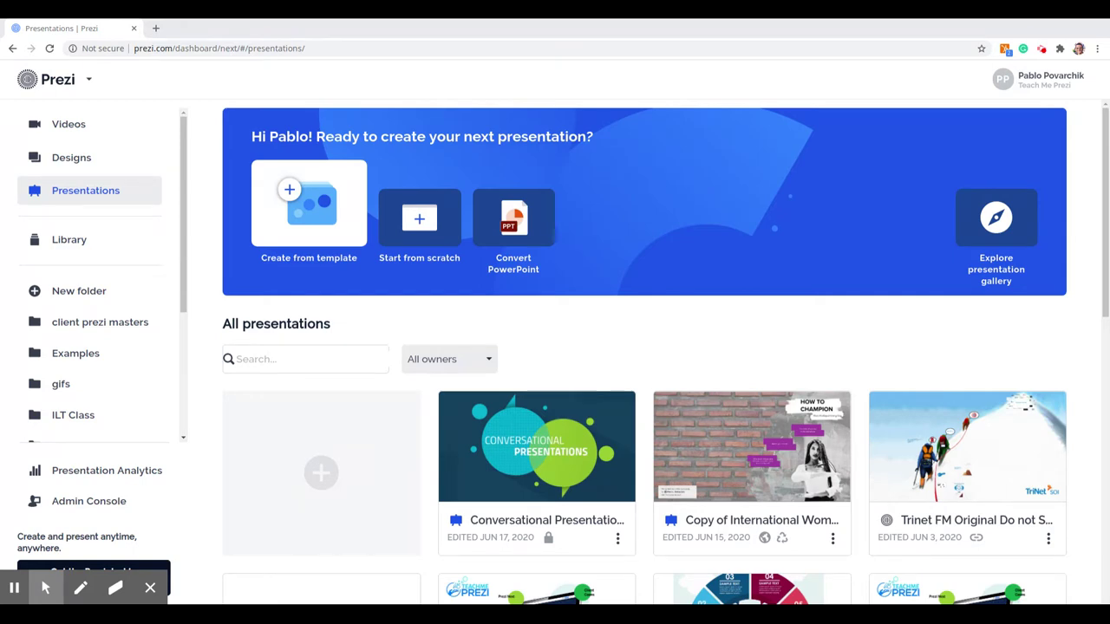
- Start a new presentation from a template and browse the Video templates and General categories
left_click(296, 212)
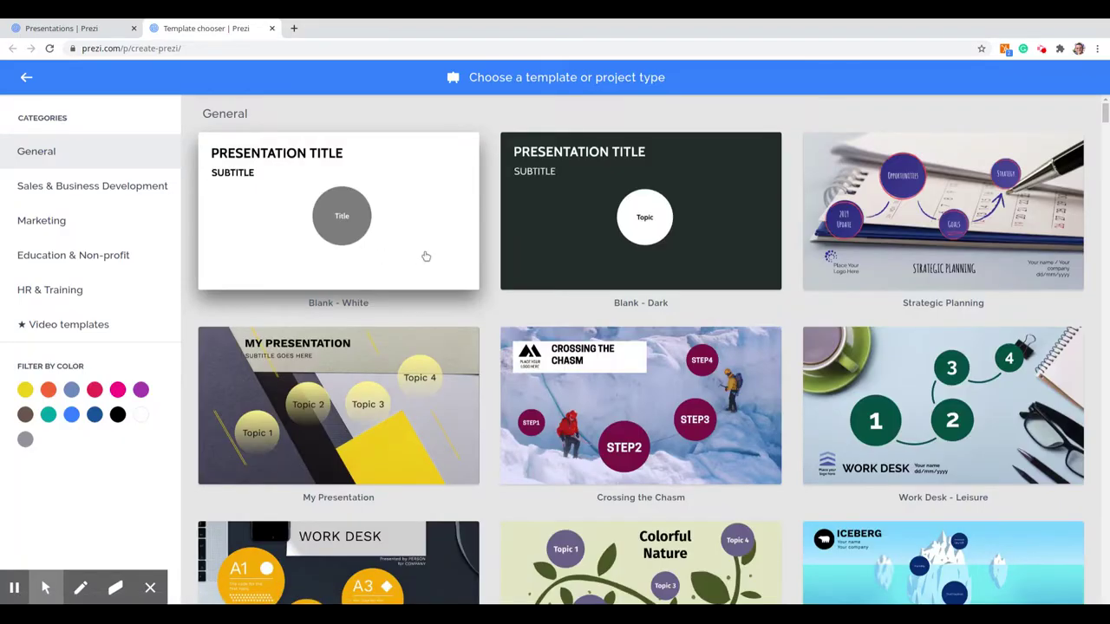
scroll(493, 253, "down", 1)
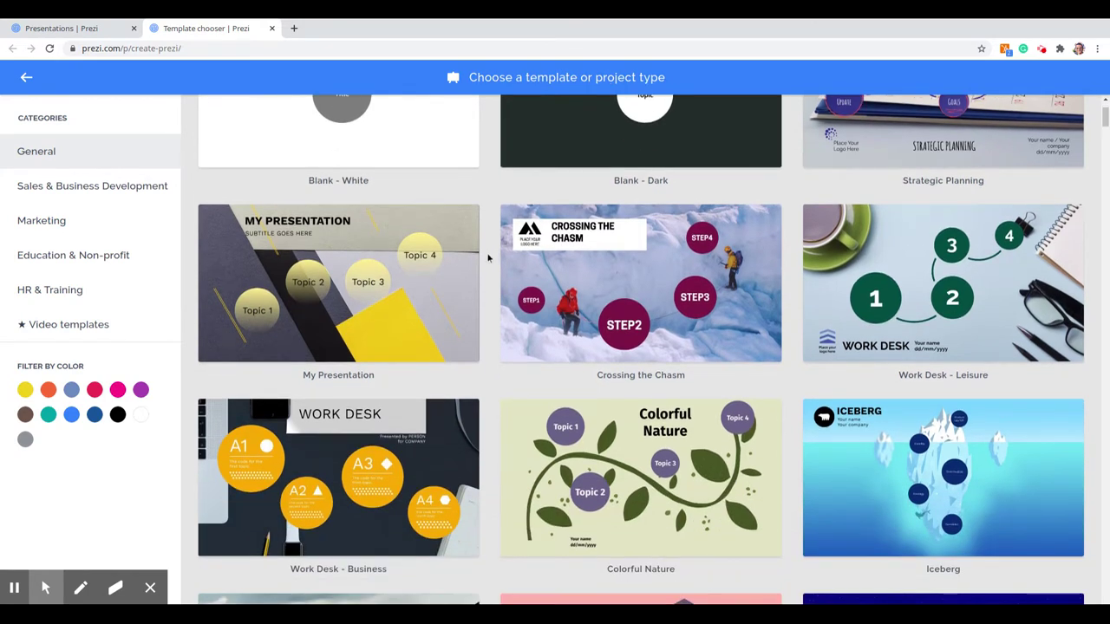
scroll(489, 257, "down", 3)
left_click(64, 325)
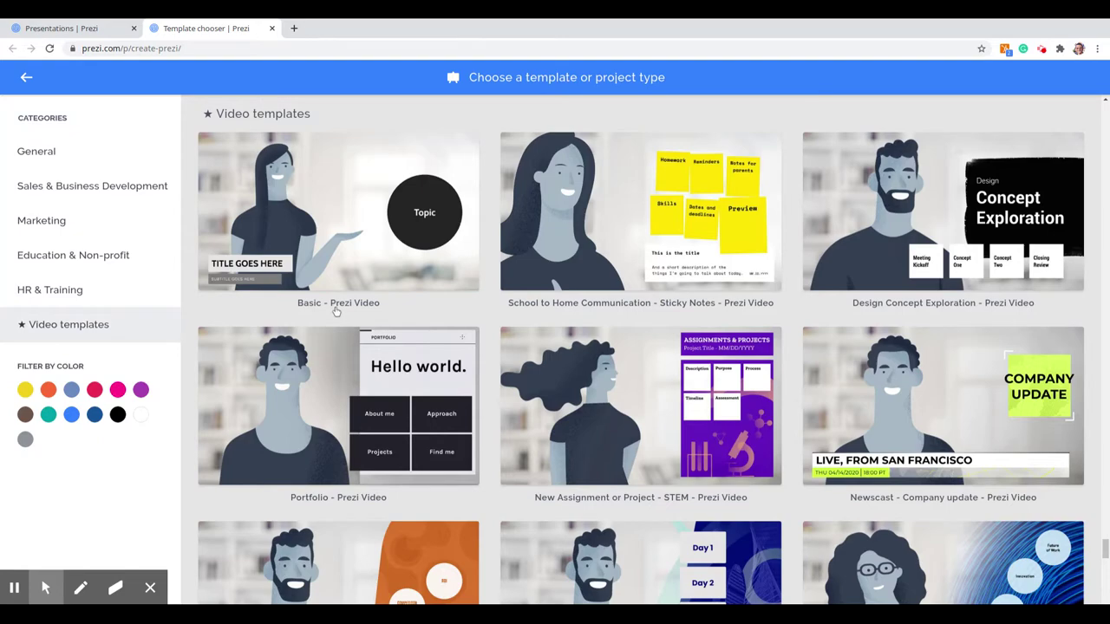
left_click(39, 149)
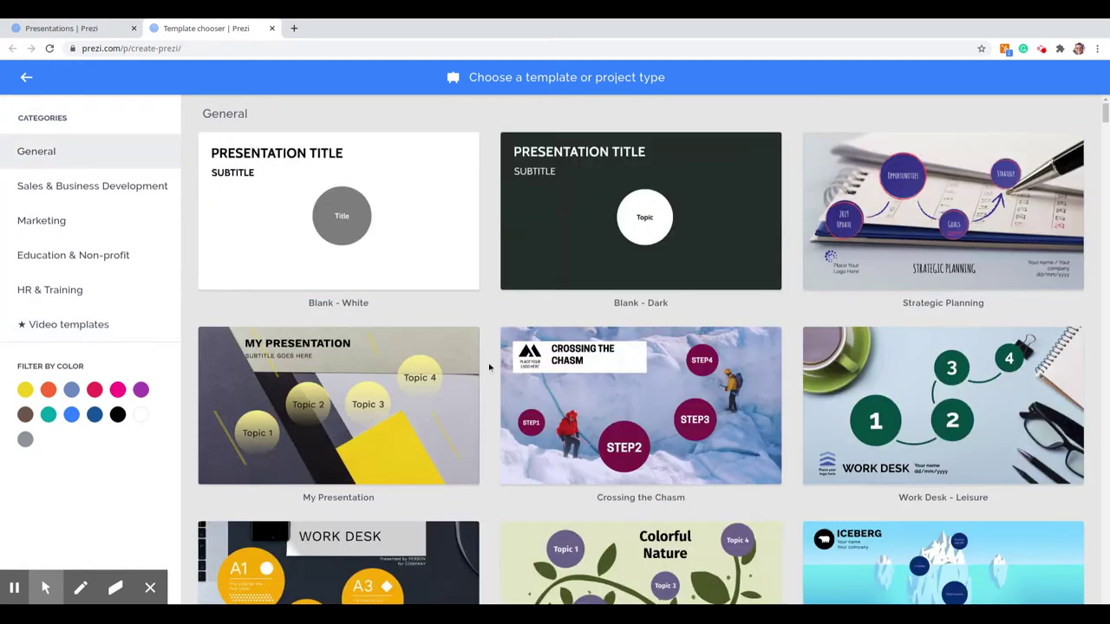
scroll(490, 368, "down", 8)
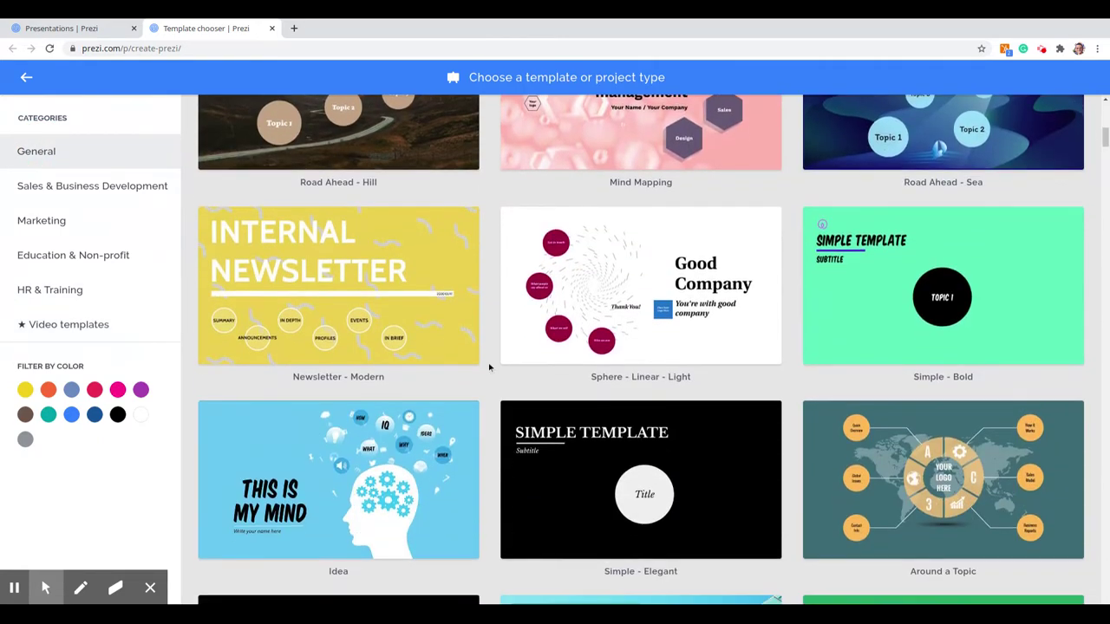
scroll(489, 368, "down", 7)
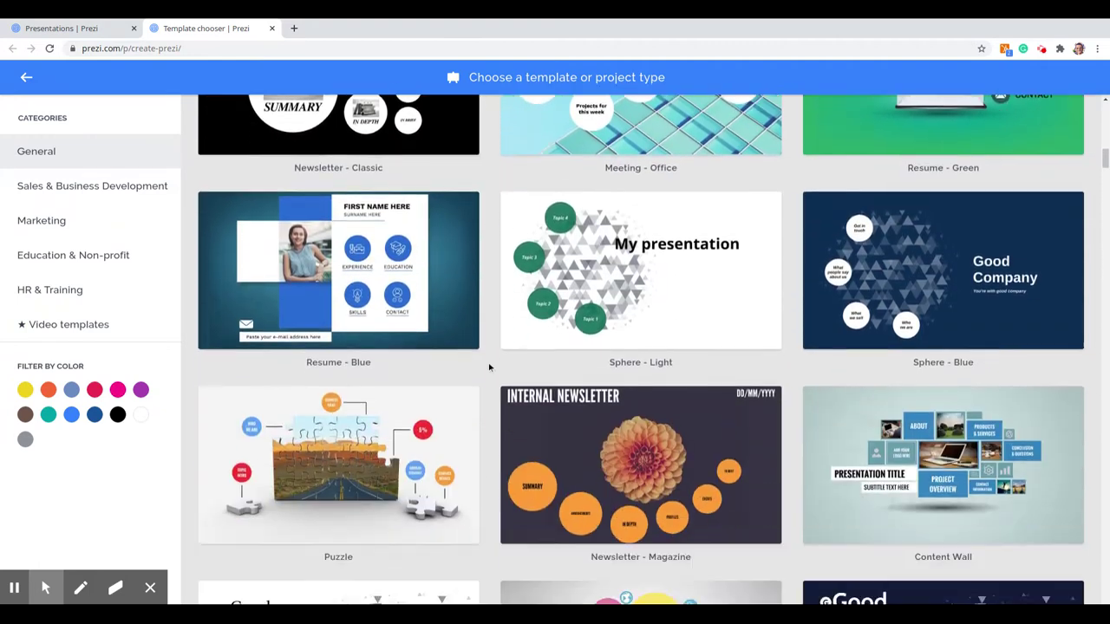
- Preview the Sphere - Blue template and create the presentation from it
scroll(489, 368, "down", 1)
left_click(934, 202)
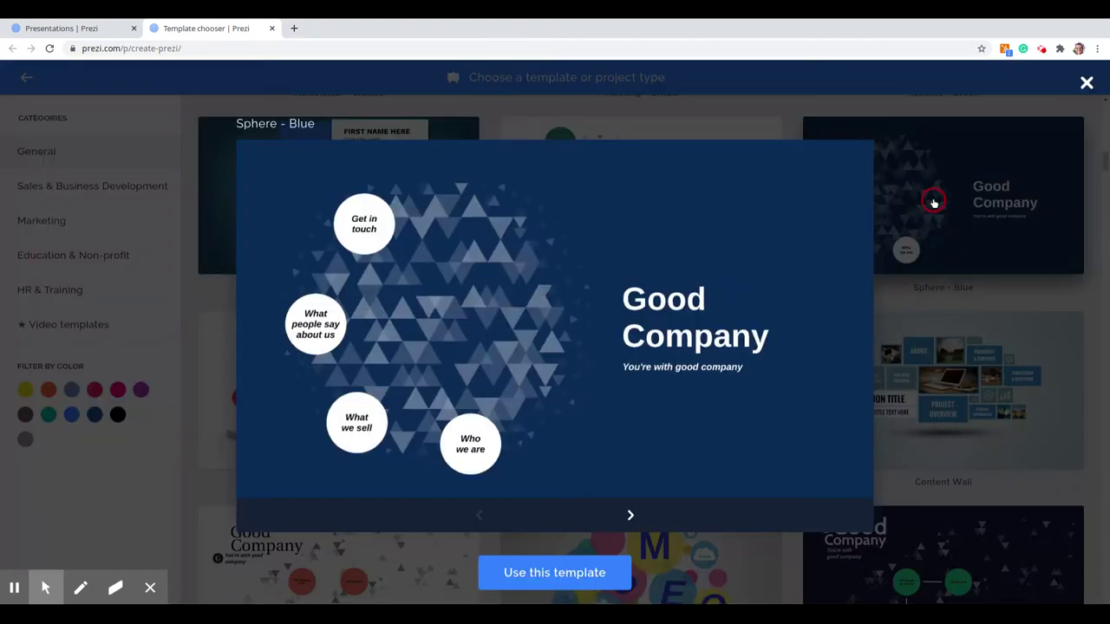
left_click(631, 515)
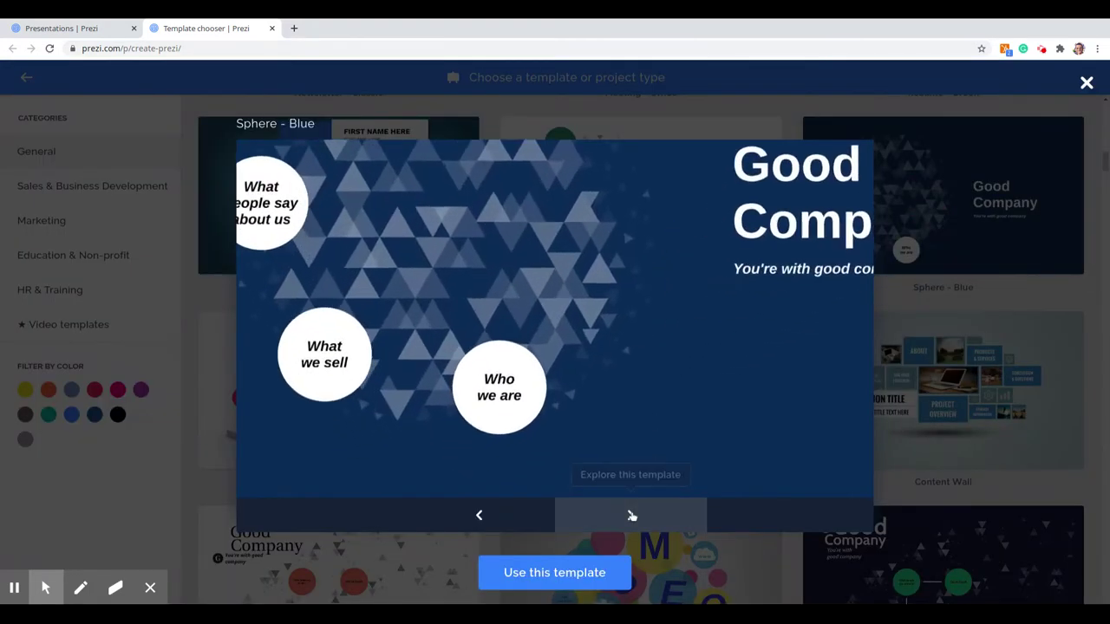
left_click(497, 514)
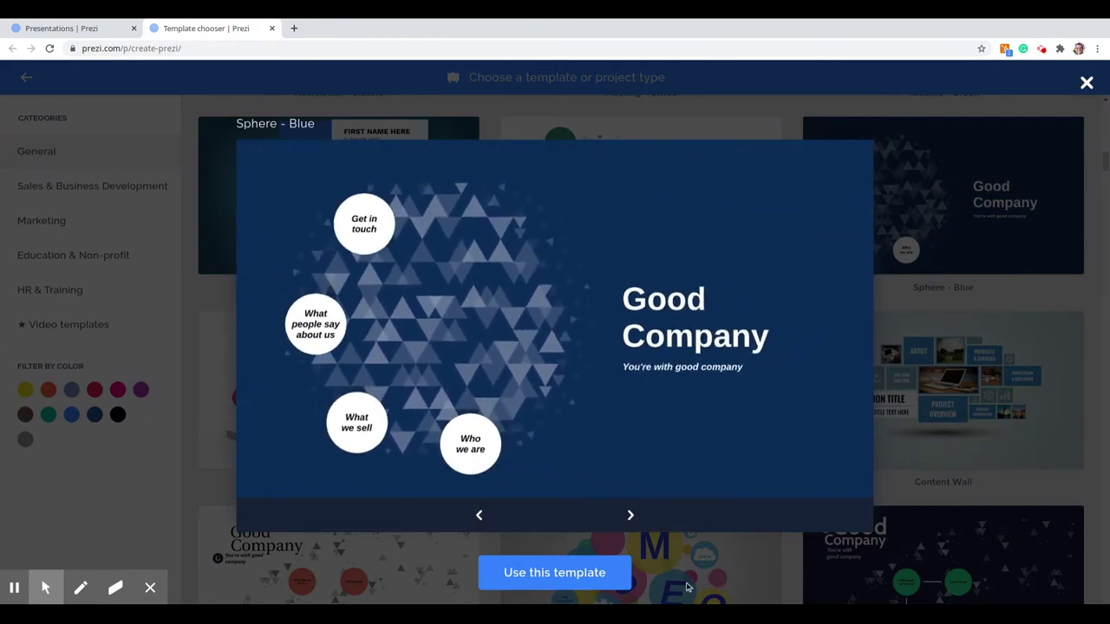
left_click(556, 580)
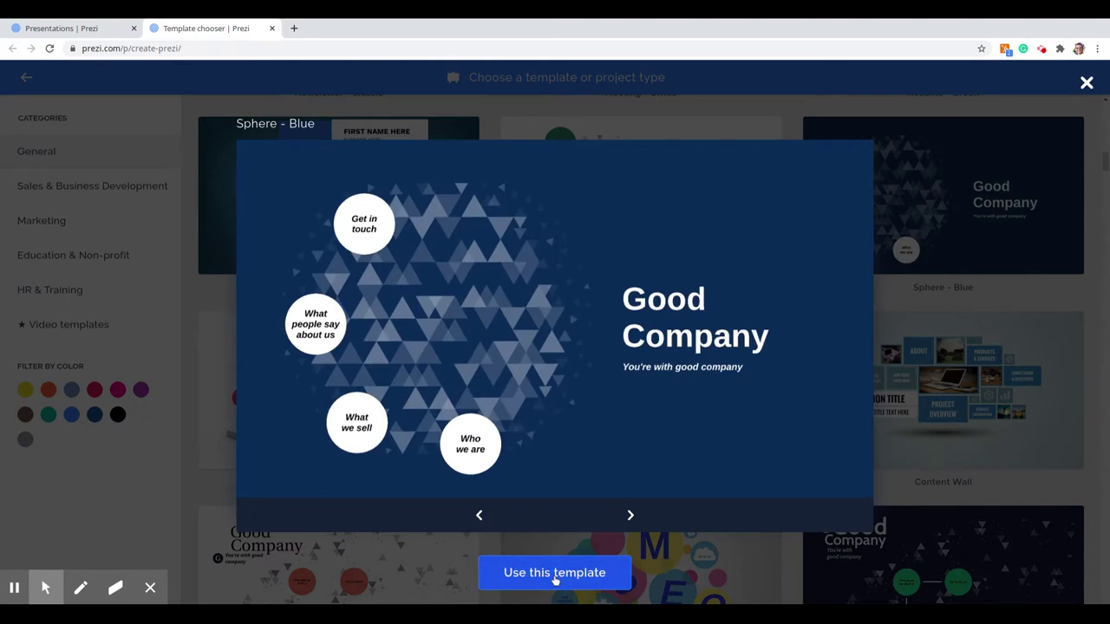
left_click(555, 574)
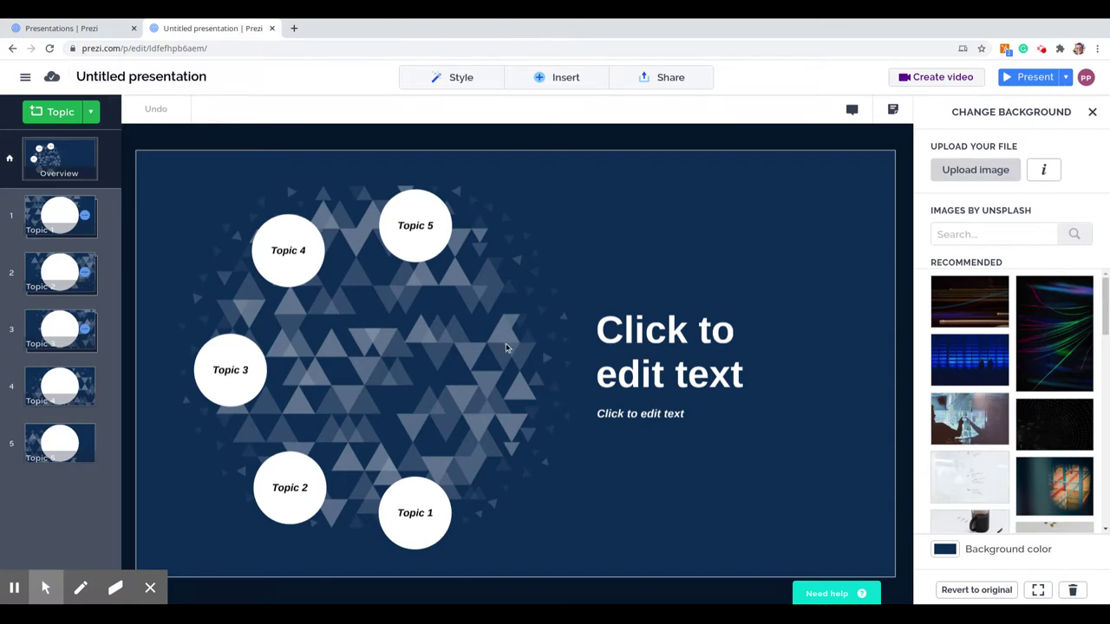
- Explore the template's structure by zooming into Topic 5, Topic 1 and Subtopic 1, and return to the overview
left_click(410, 231)
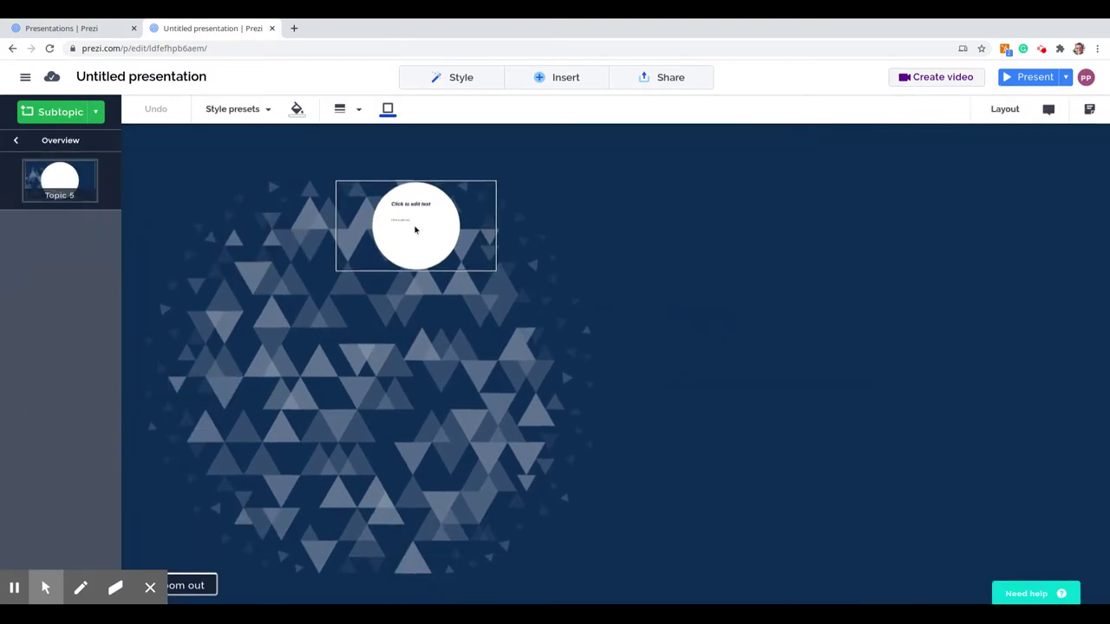
left_click(499, 544)
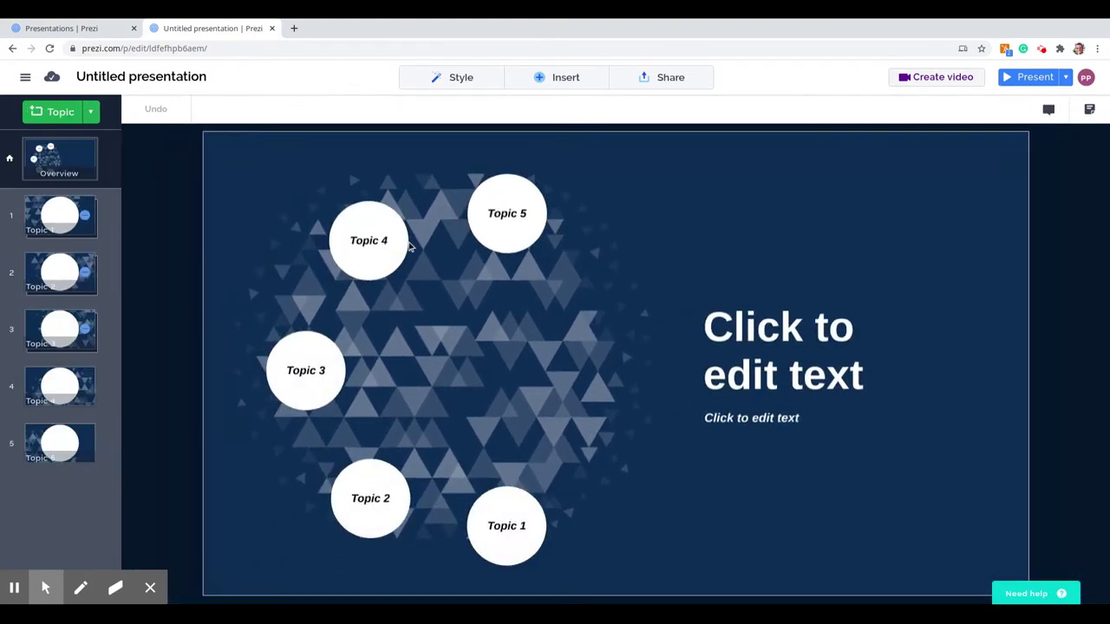
left_click(498, 544)
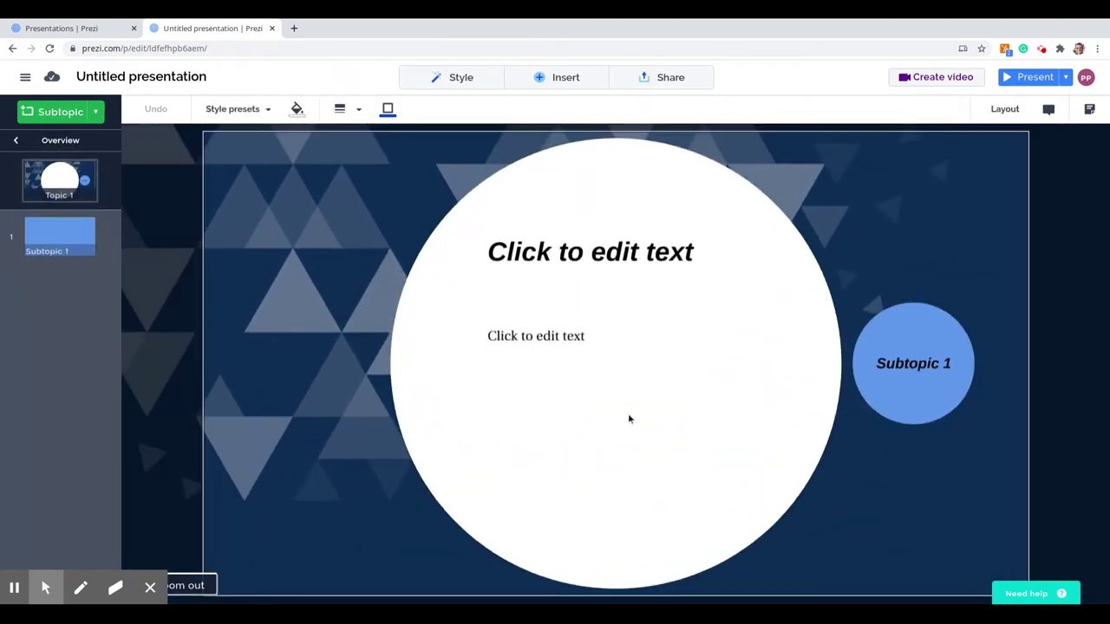
left_click(898, 358)
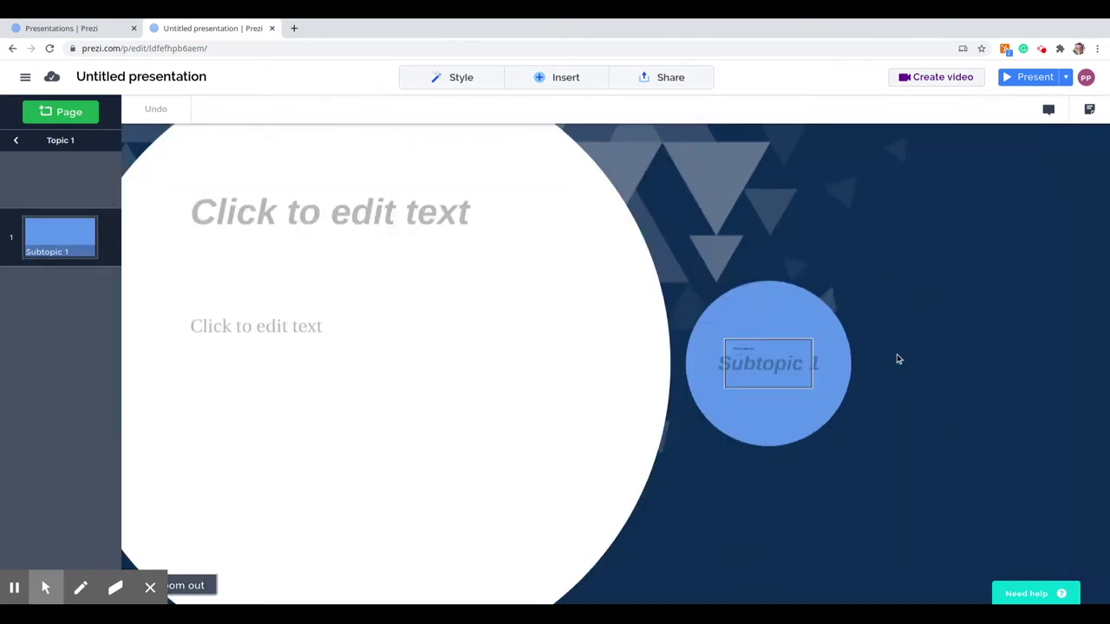
scroll(582, 376, "up", 2)
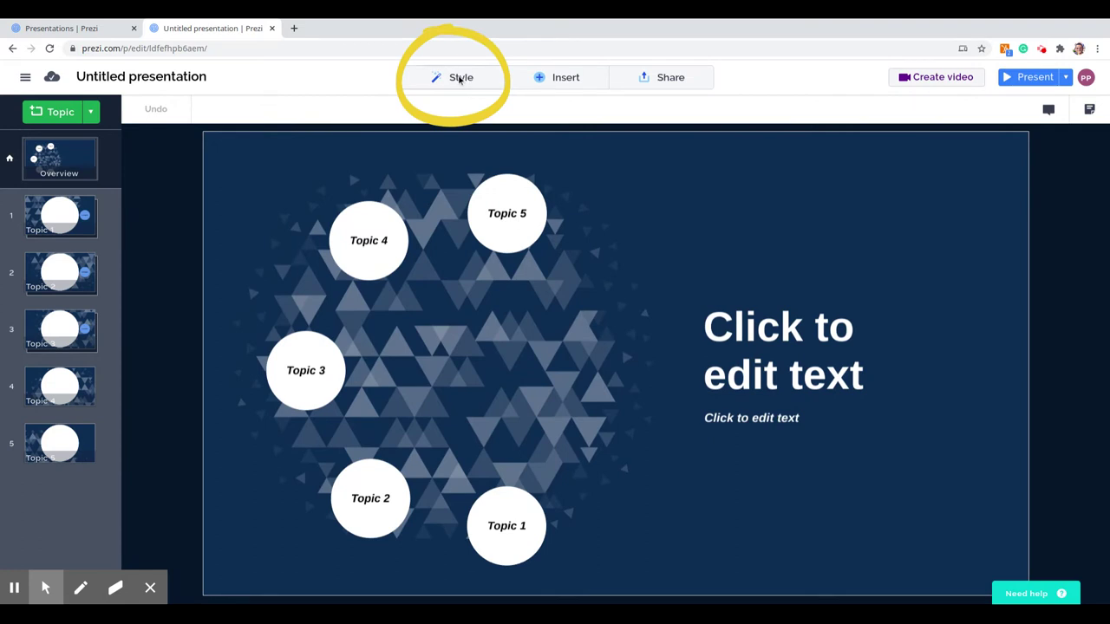
- Try a different shape and layout style for all topics and undo the change
left_click(461, 78)
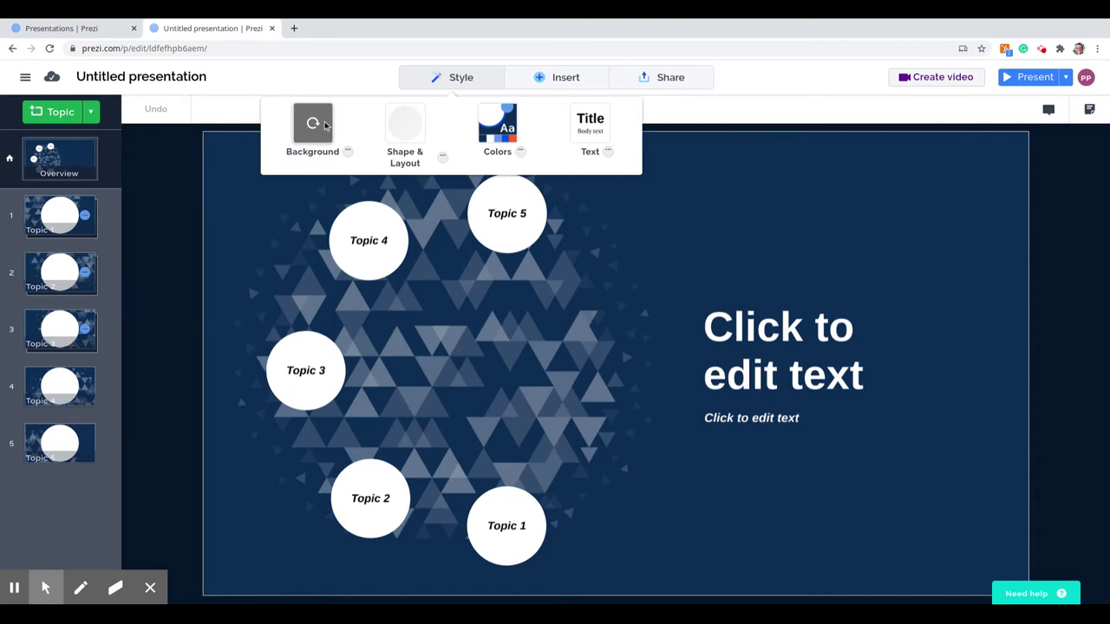
left_click(407, 132)
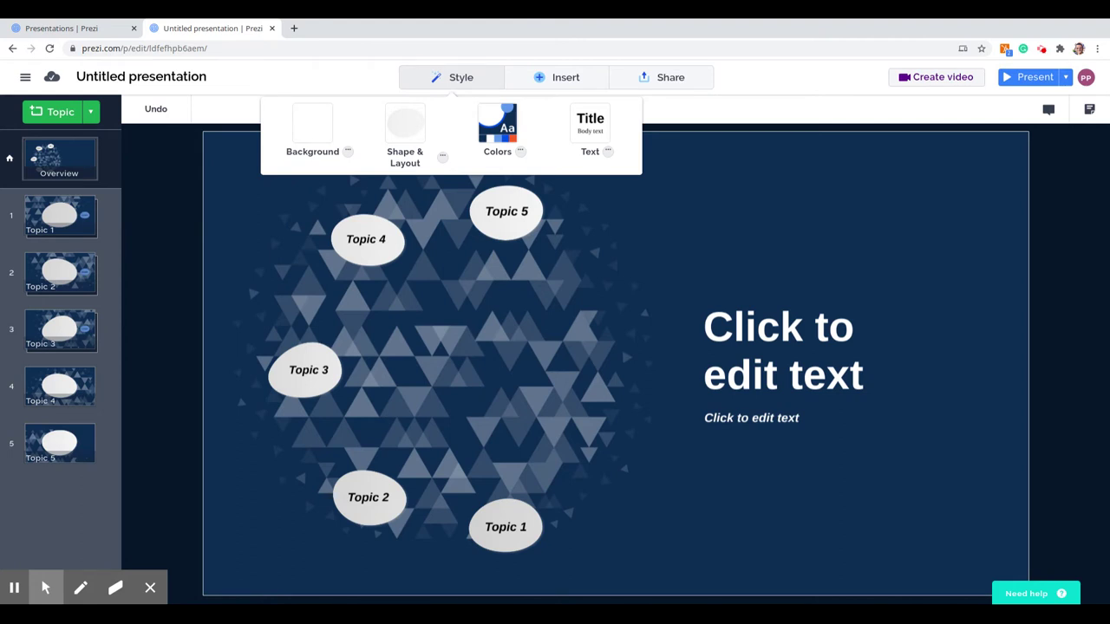
left_click(156, 109)
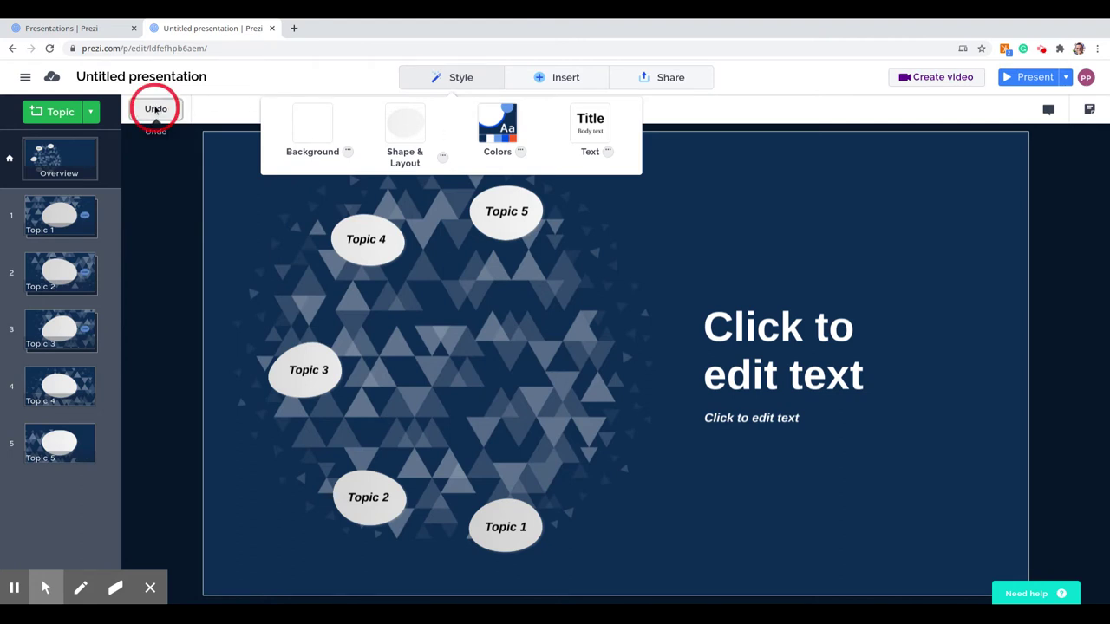
- Cycle the presentation's background through two suggested images, ending on the glass-walled office hallway
left_click(467, 77)
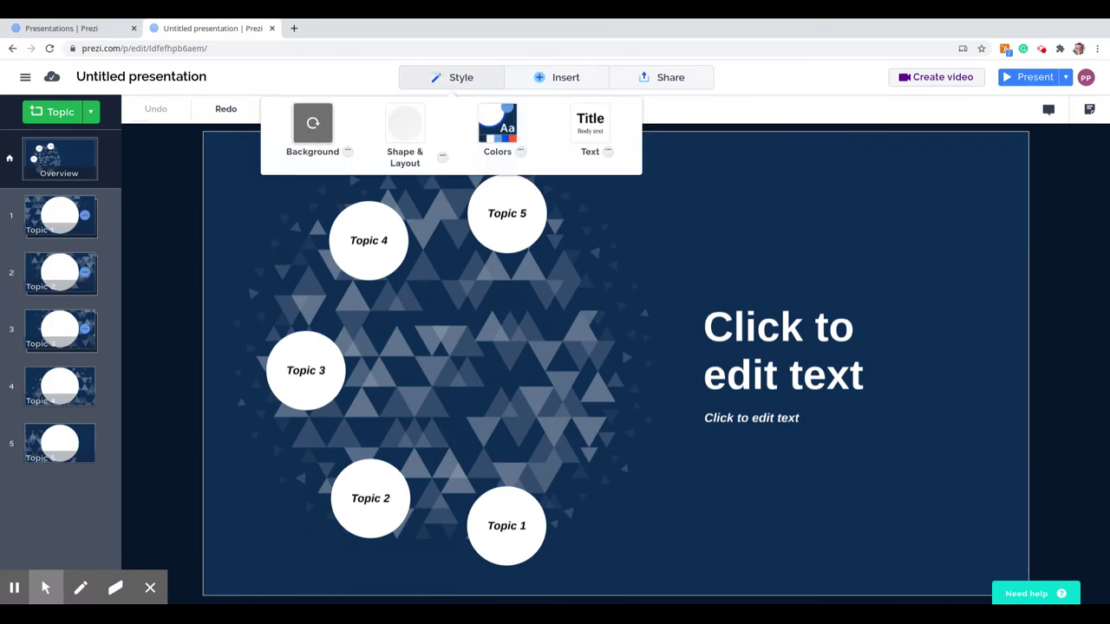
left_click(313, 123)
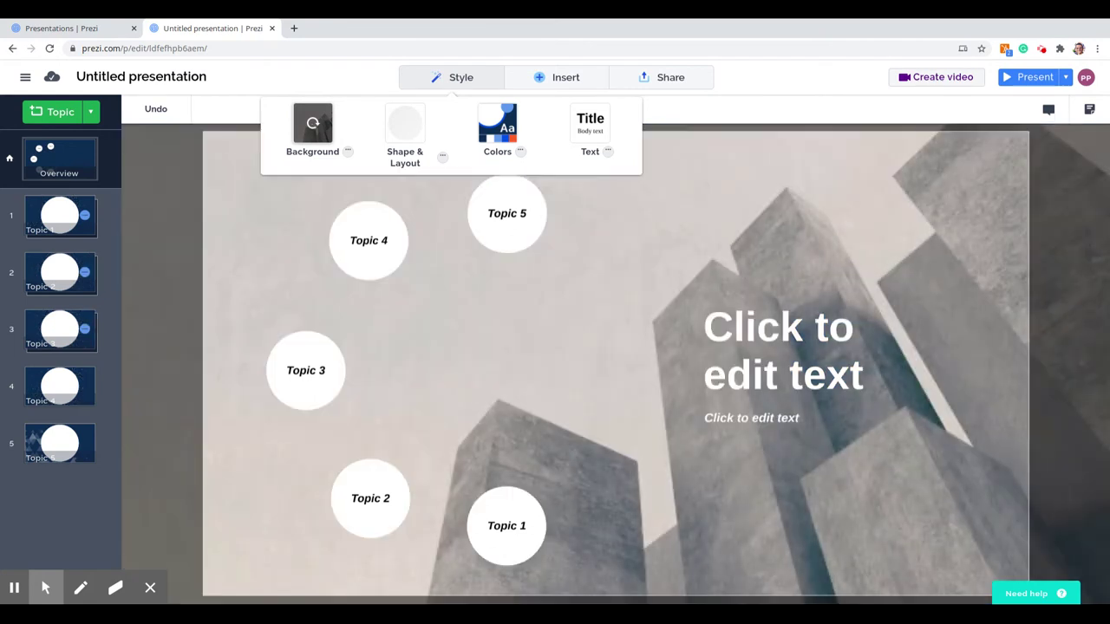
left_click(313, 124)
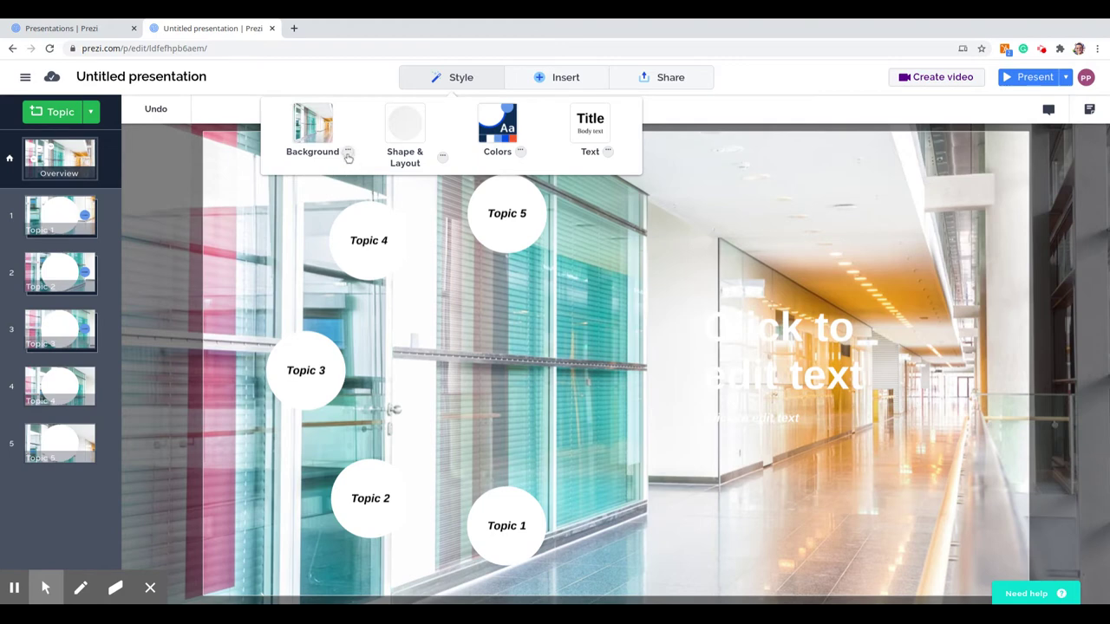
- Browse the recommended background images, remove the current background image and set a solid burnt-orange background color
left_click(347, 155)
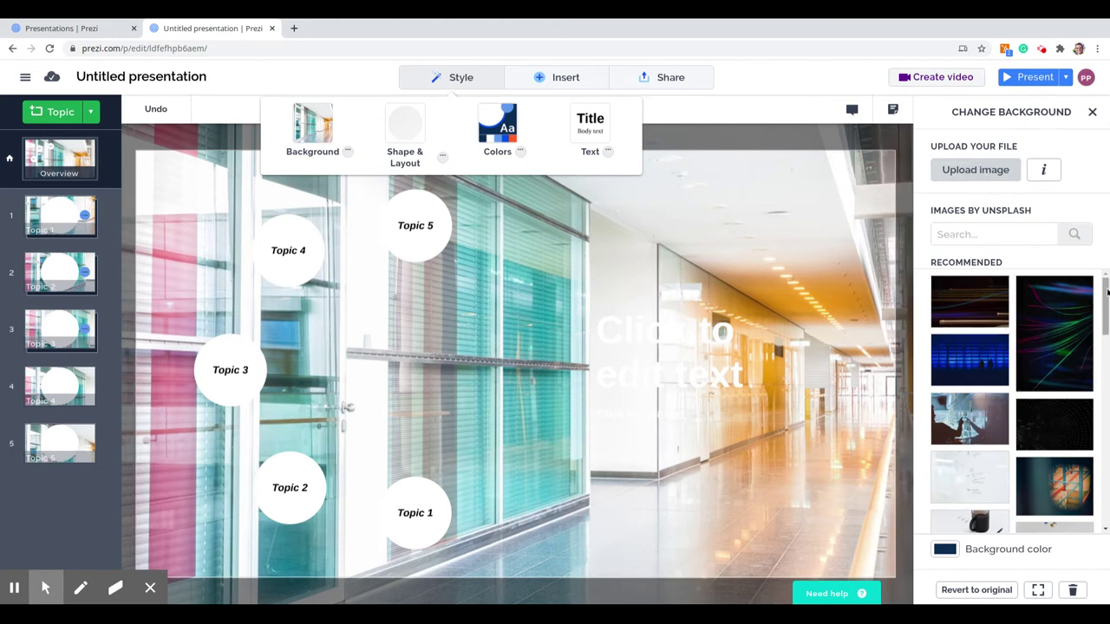
left_click_drag(1105, 293, 1106, 434)
scroll(1018, 415, "down", 5)
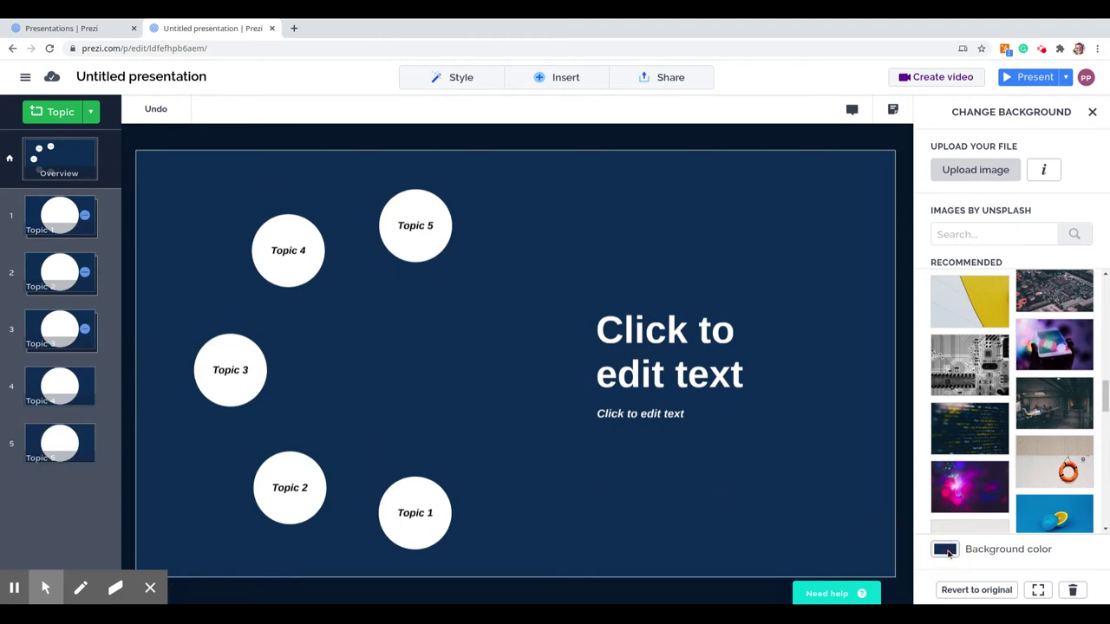
left_click(946, 550)
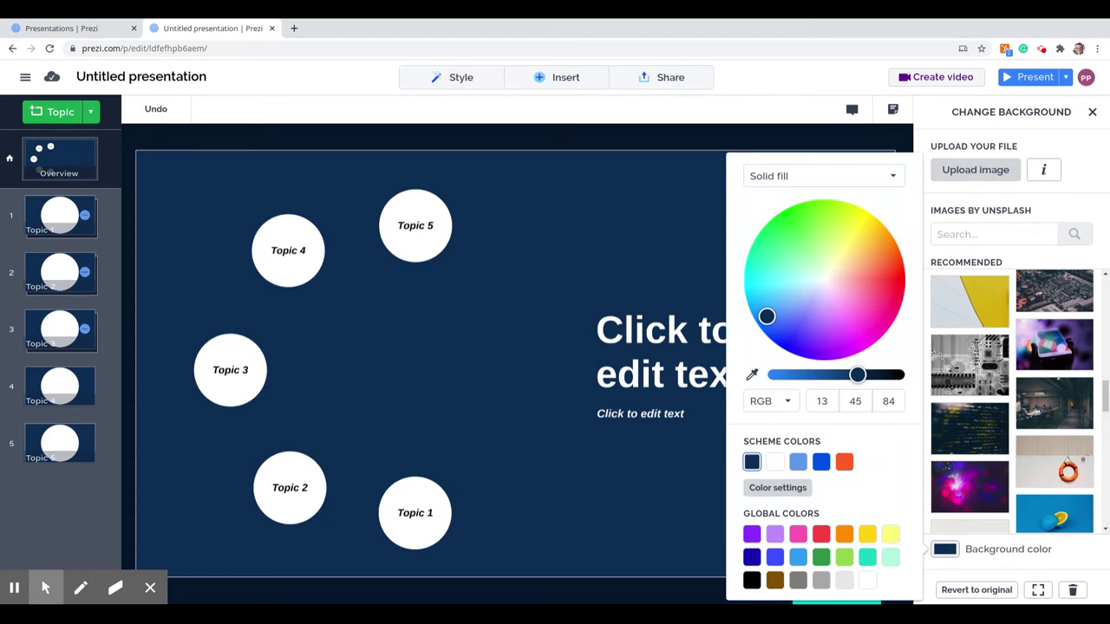
left_click_drag(767, 316, 888, 245)
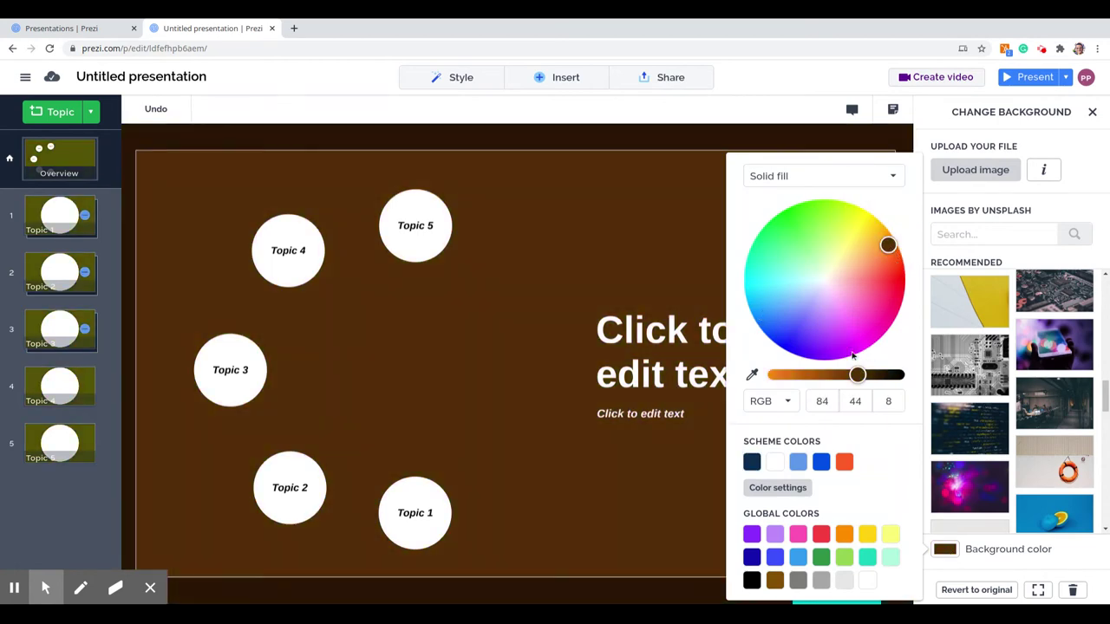
left_click_drag(857, 374, 806, 374)
left_click(510, 333)
- Try the suggested rounded, irregular topic shape on the orange background and undo it
left_click(461, 77)
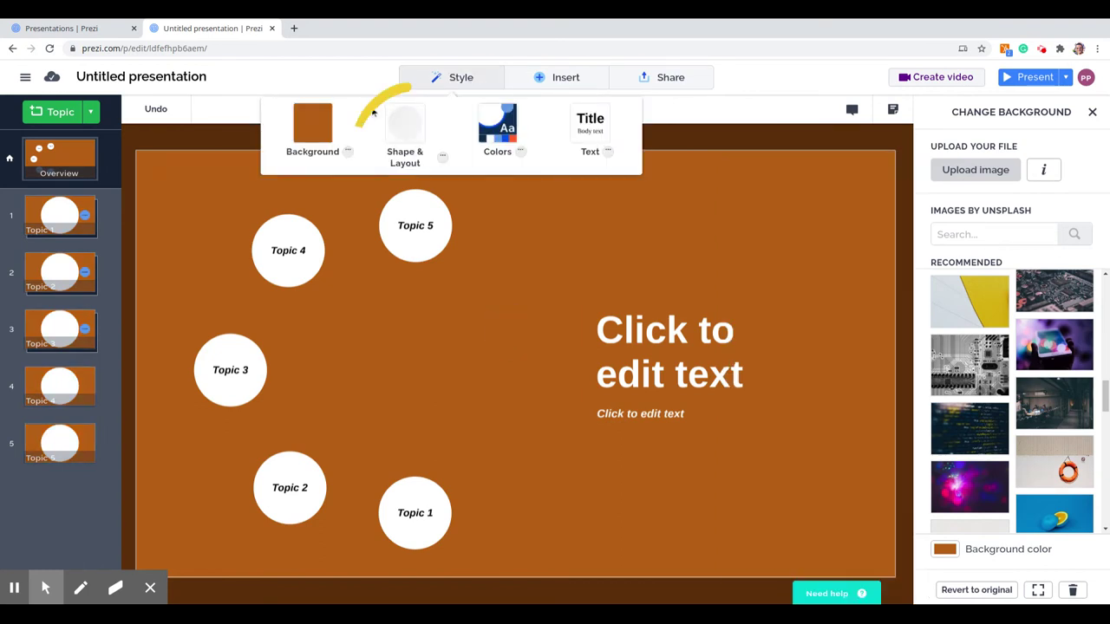
left_click(405, 124)
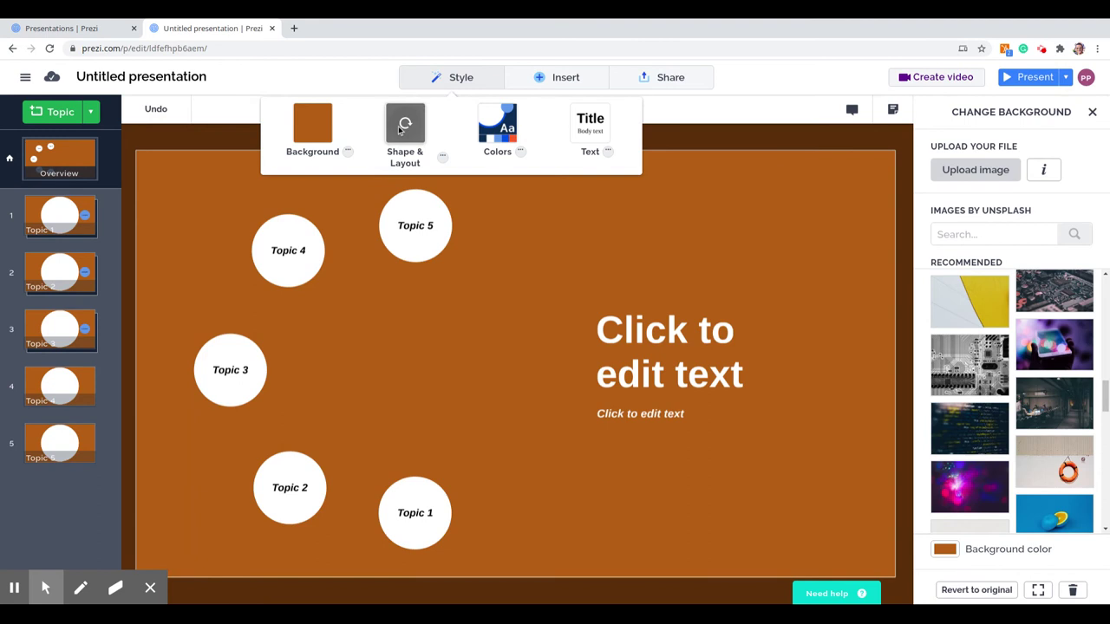
left_click(405, 124)
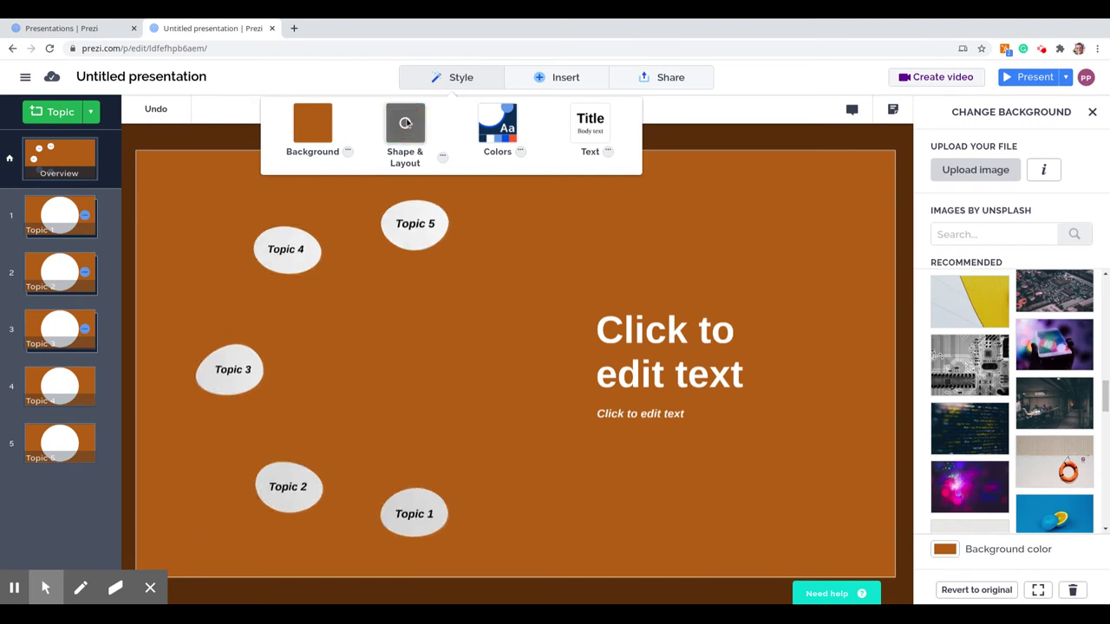
left_click(156, 109)
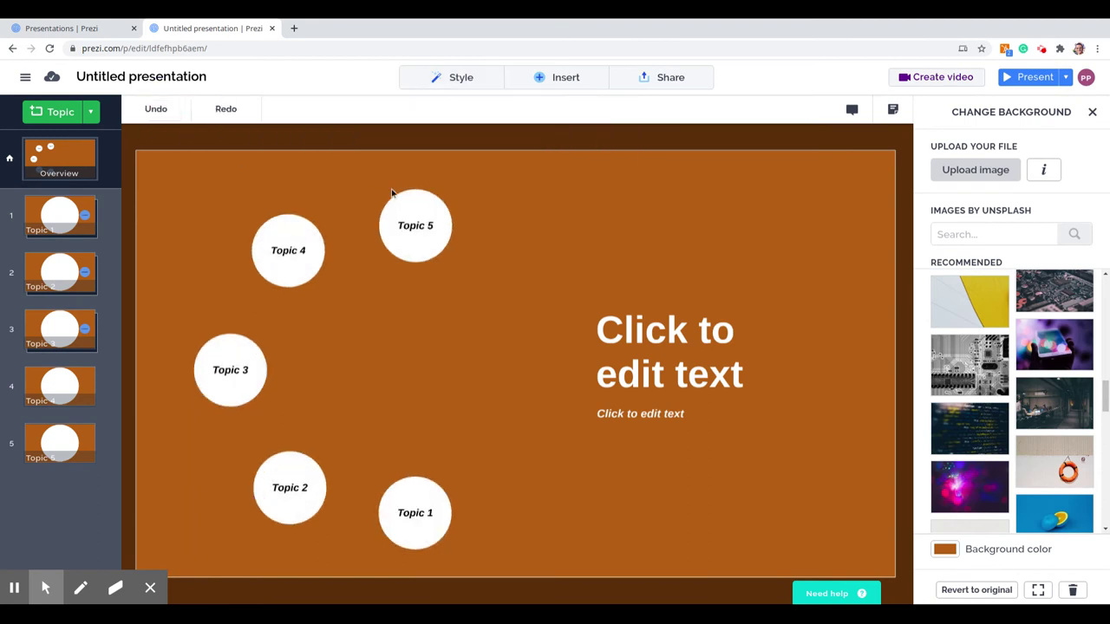
- Open the detailed topic shape and layout options and switch to the color scheme with a light blue background and dark blue topics
left_click(452, 79)
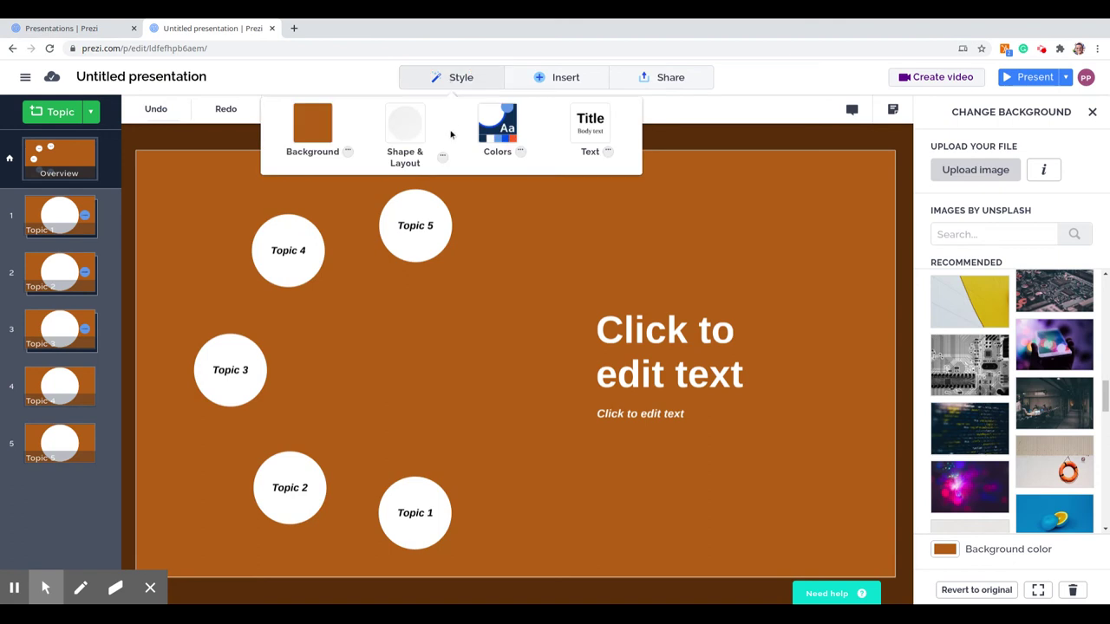
left_click(442, 161)
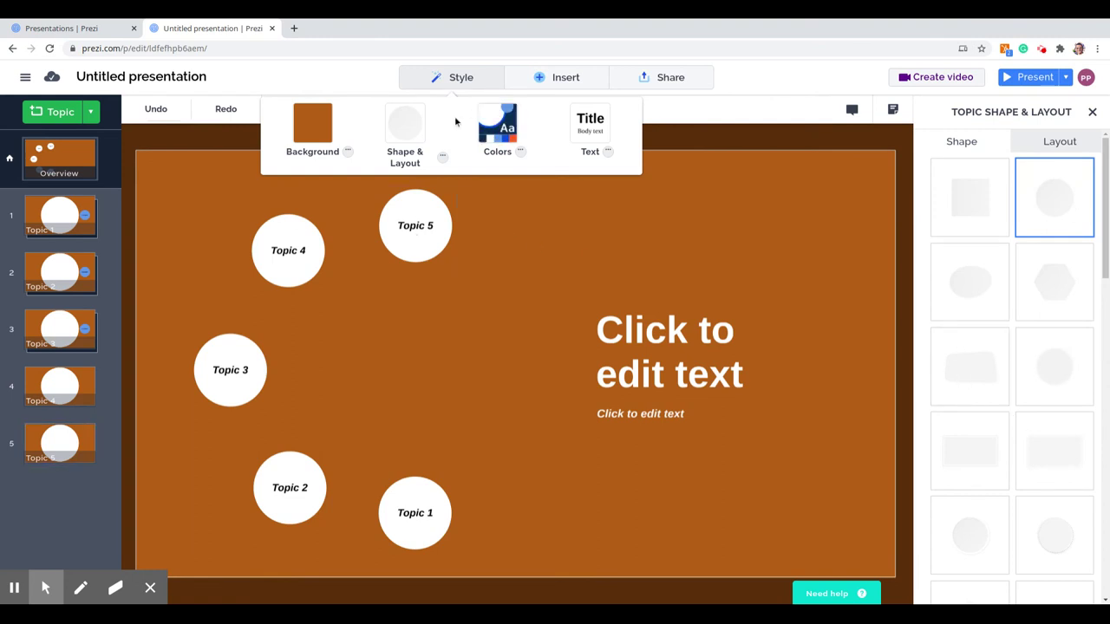
left_click(501, 125)
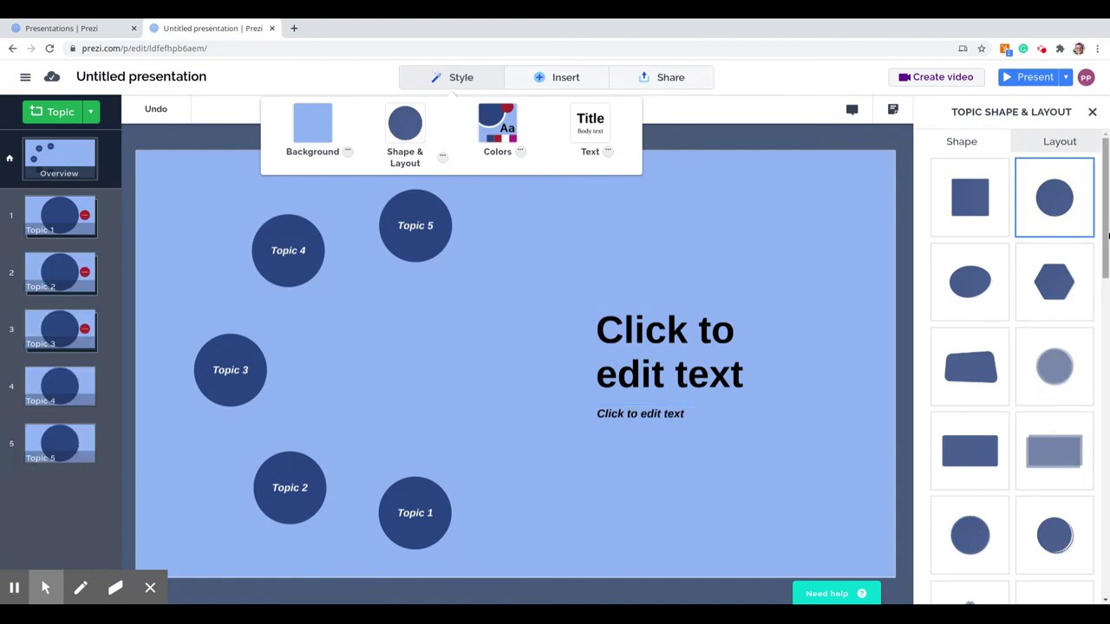
- Change the shape of all topics on the overview to a hexagon
left_click(1108, 213)
scroll(1093, 208, "down", 1)
scroll(1093, 208, "up", 1)
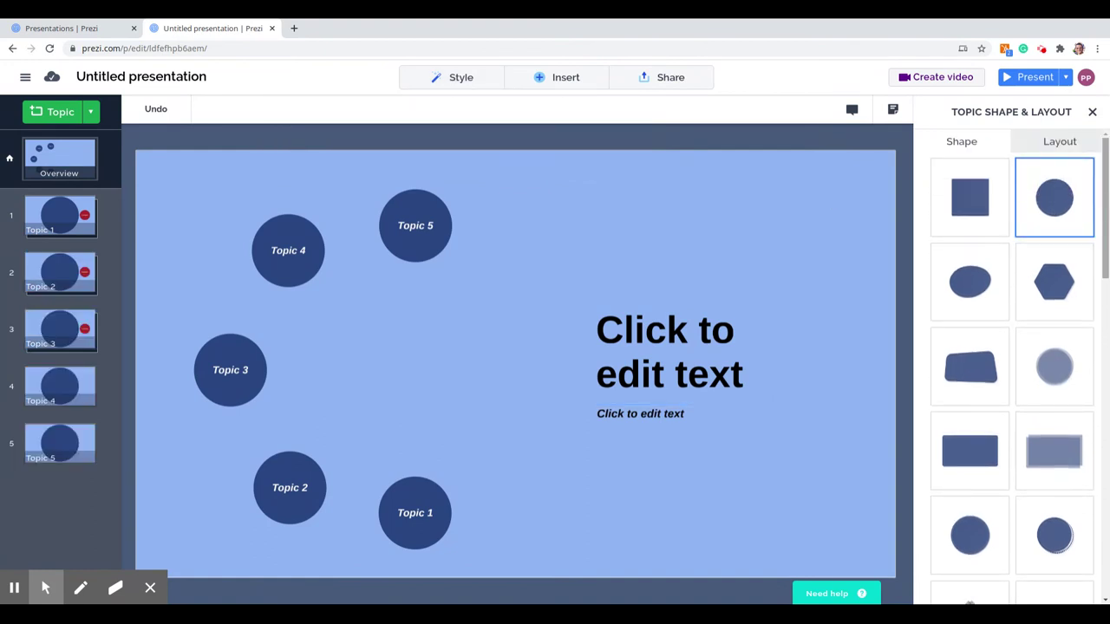
left_click(1047, 297)
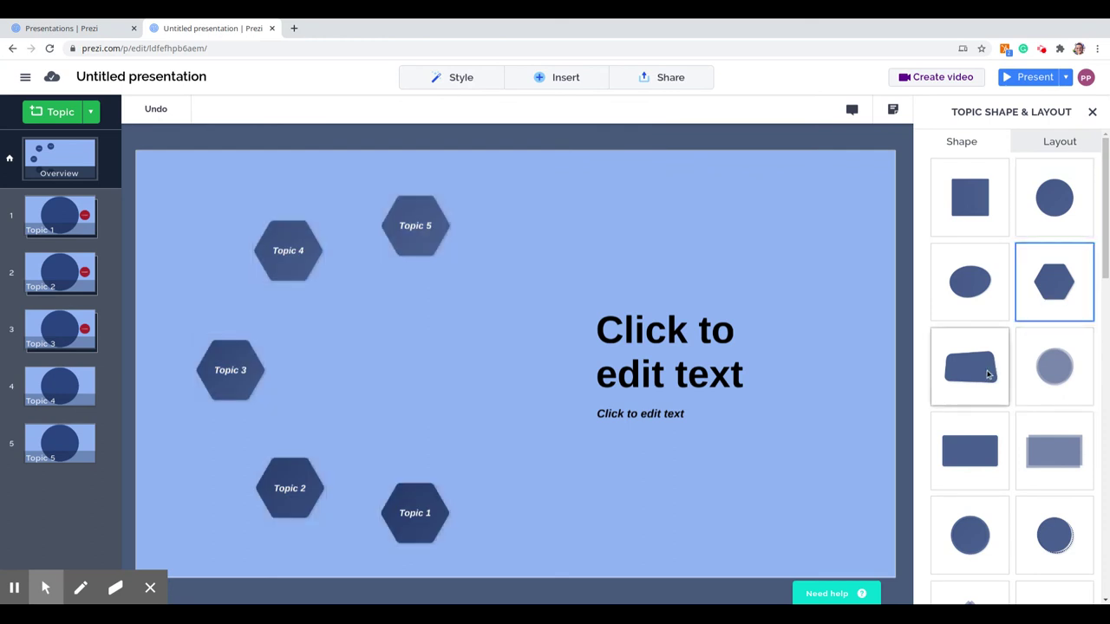
- Try the irregular rounded quadrilateral and the cloud as the shape of all topics on the overview
left_click(989, 375)
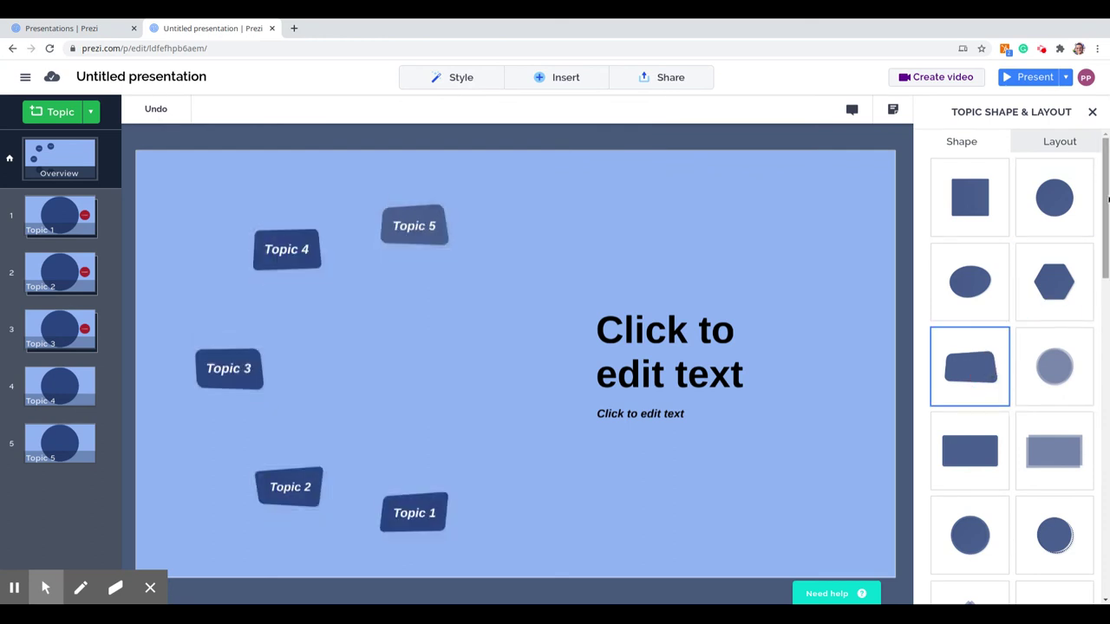
left_click_drag(1107, 196, 1106, 205)
scroll(1101, 201, "down", 3)
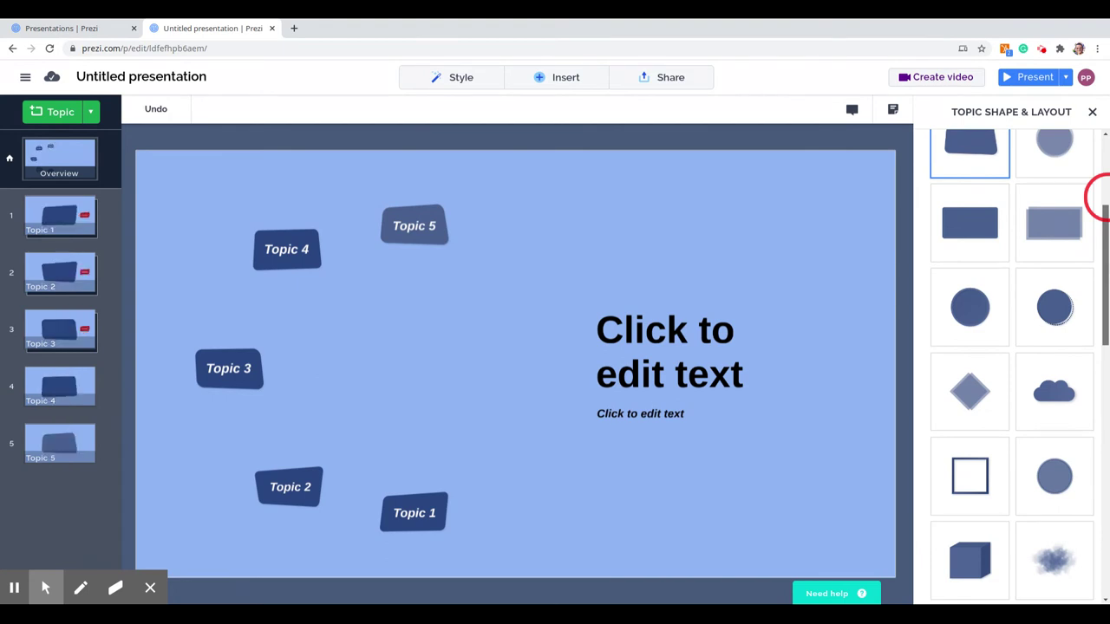
left_click(1054, 392)
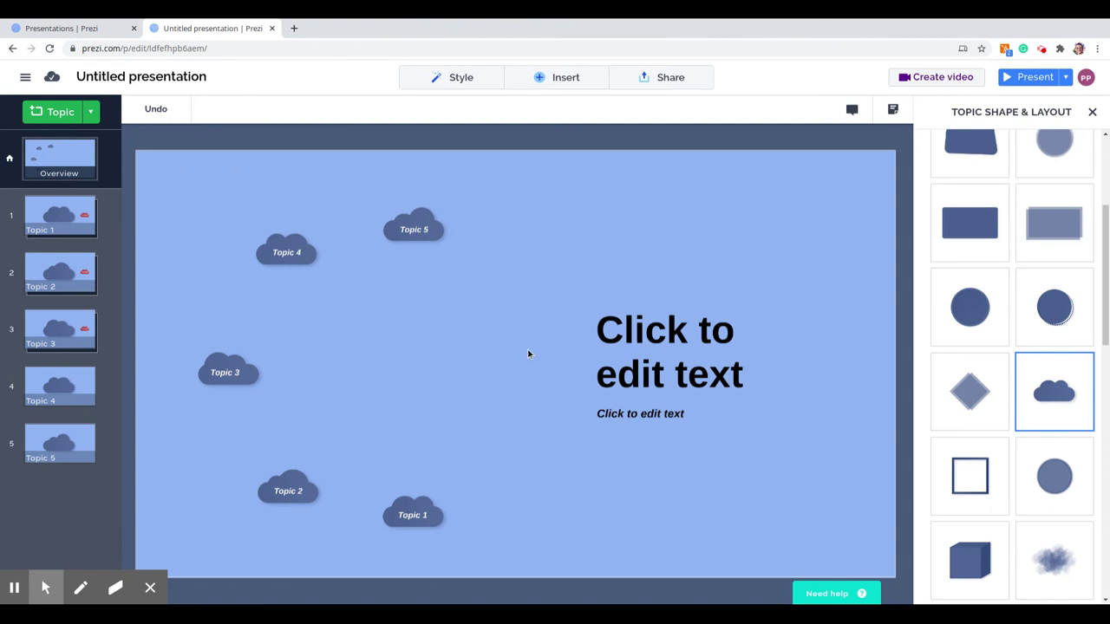
- Try the speech-bubble shape on the topics and settle on the map-pin shape for all of them
left_click_drag(1107, 284, 1098, 377)
left_click(966, 295)
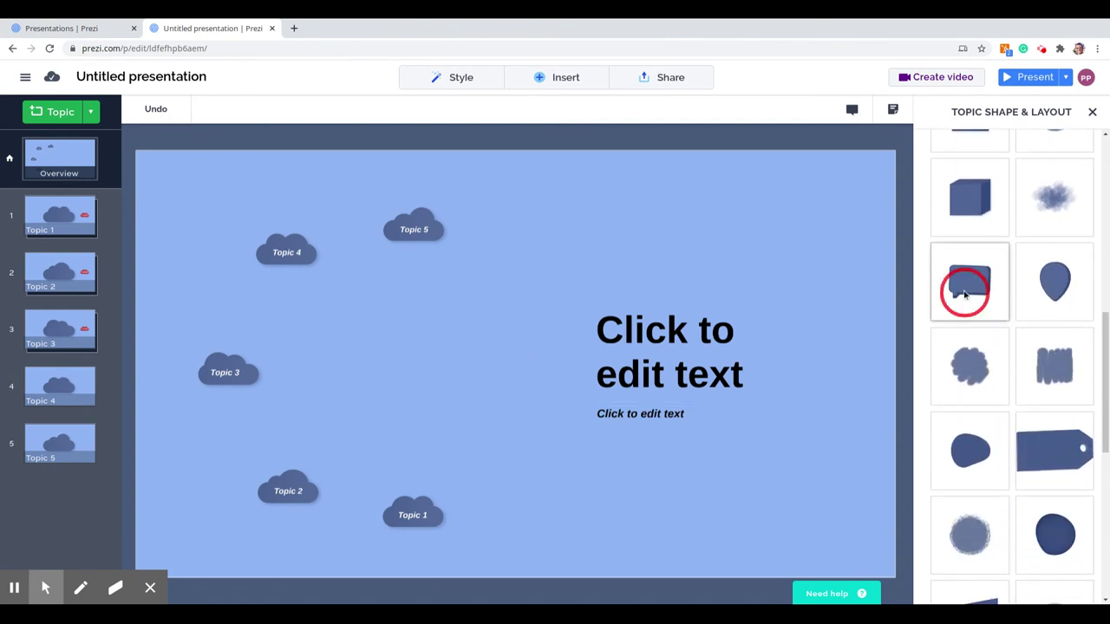
left_click(1060, 297)
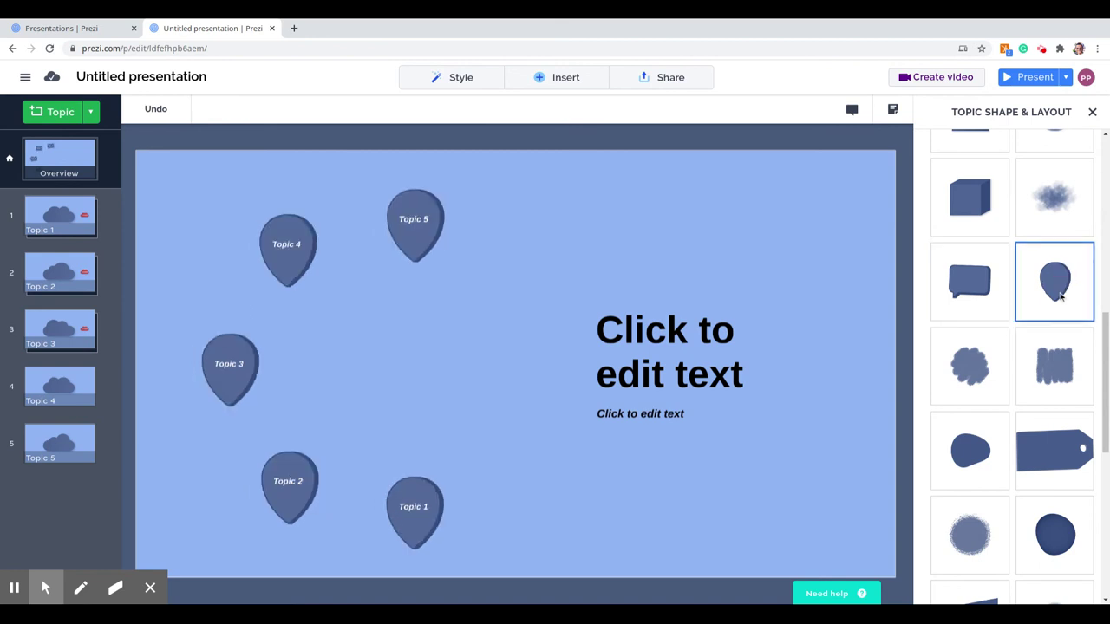
- Switch to the suggested color scheme with a pale yellow background and steel-blue topics, and browse the full list of color palettes
left_click(459, 77)
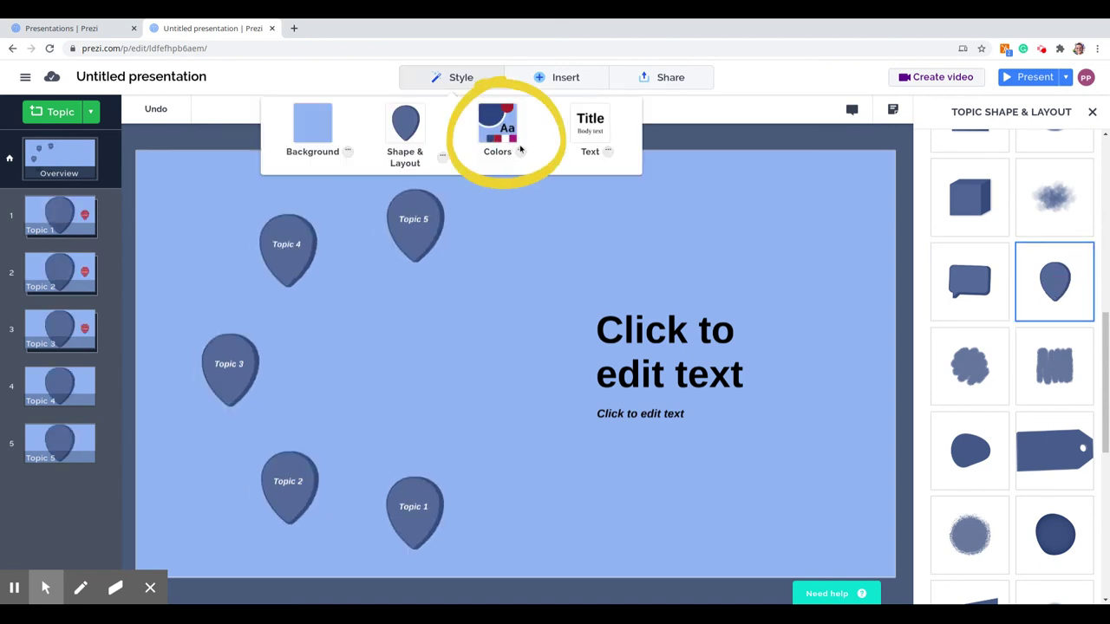
left_click(518, 136)
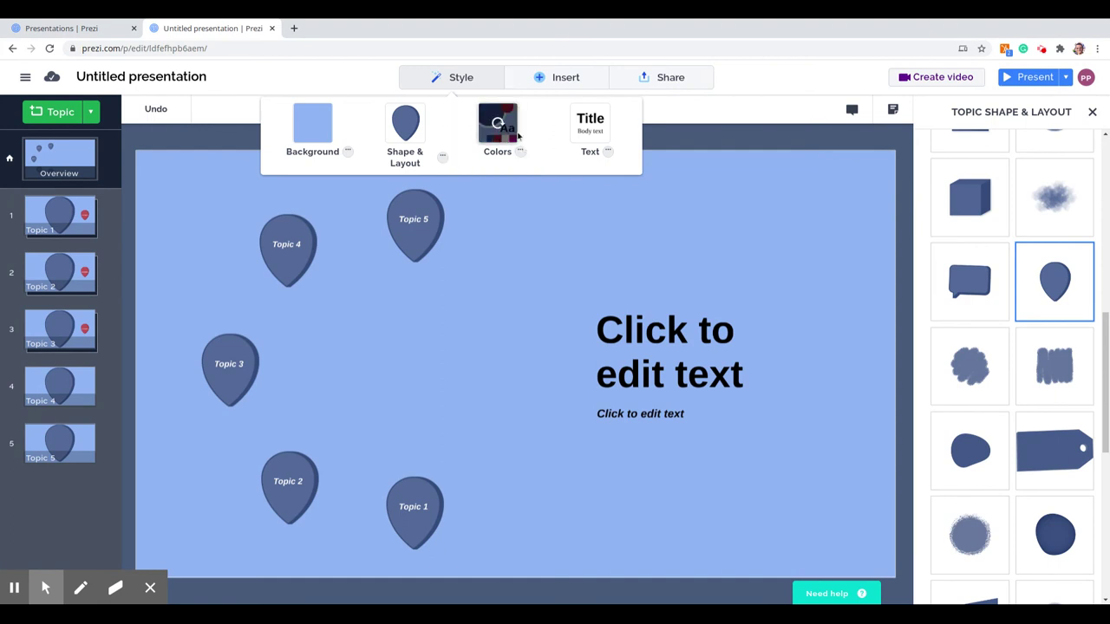
left_click(507, 126)
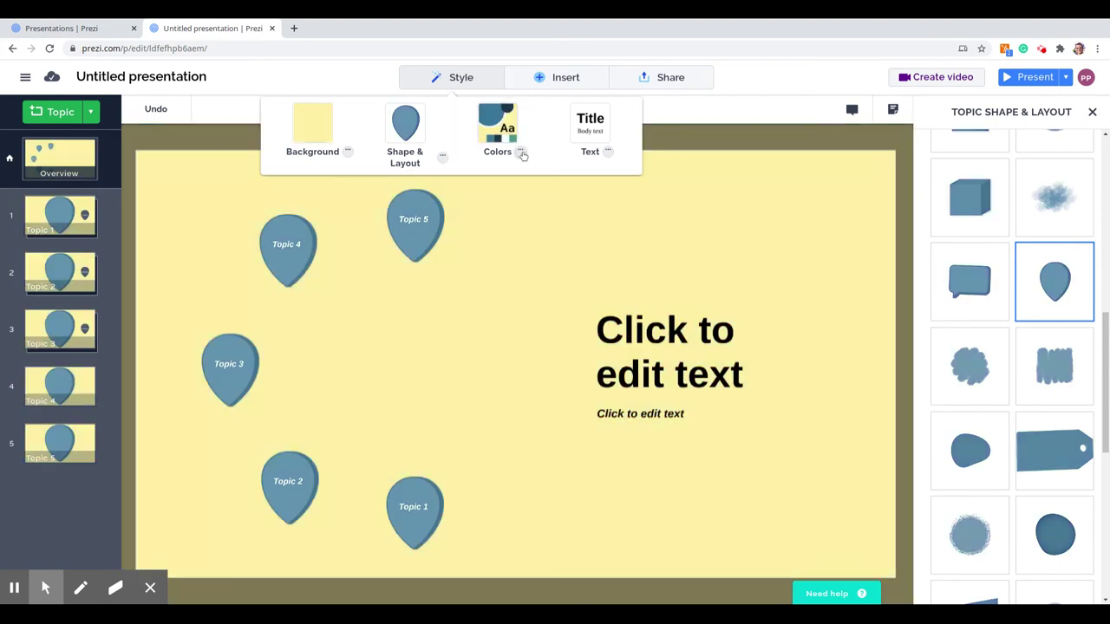
left_click(521, 153)
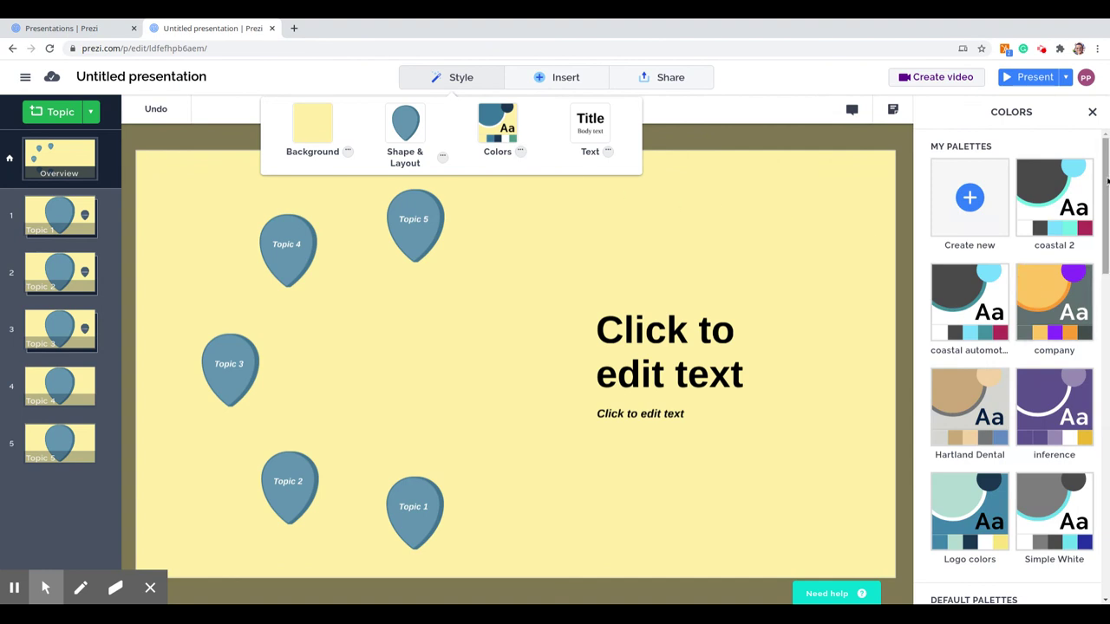
left_click_drag(1107, 179, 1108, 521)
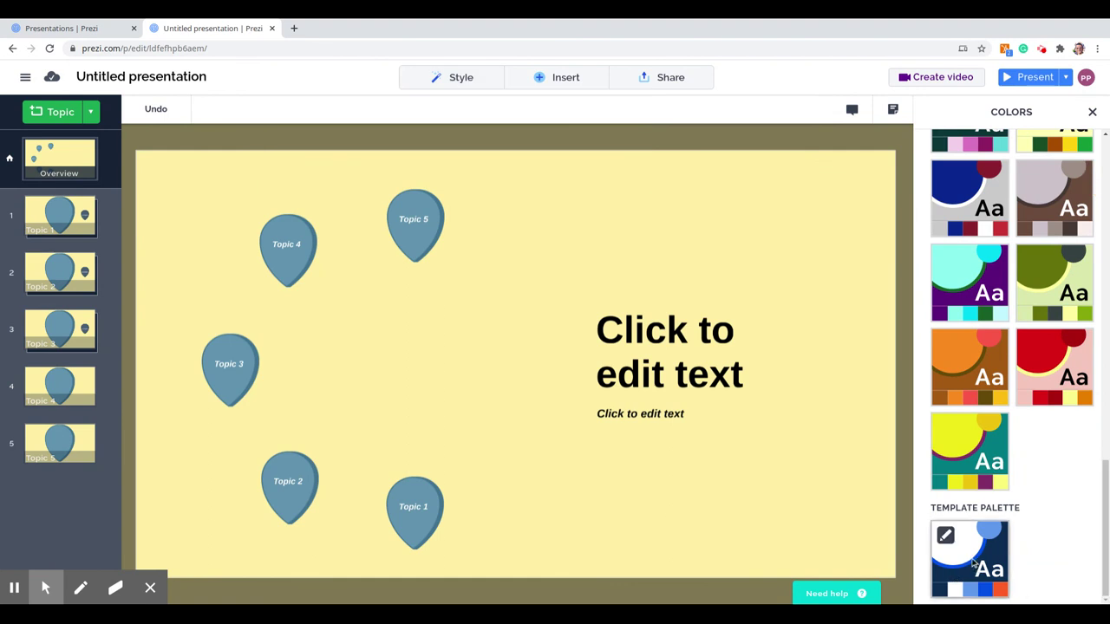
- Apply the default text style with a thin sans-serif title and body text to the presentation
left_click(462, 76)
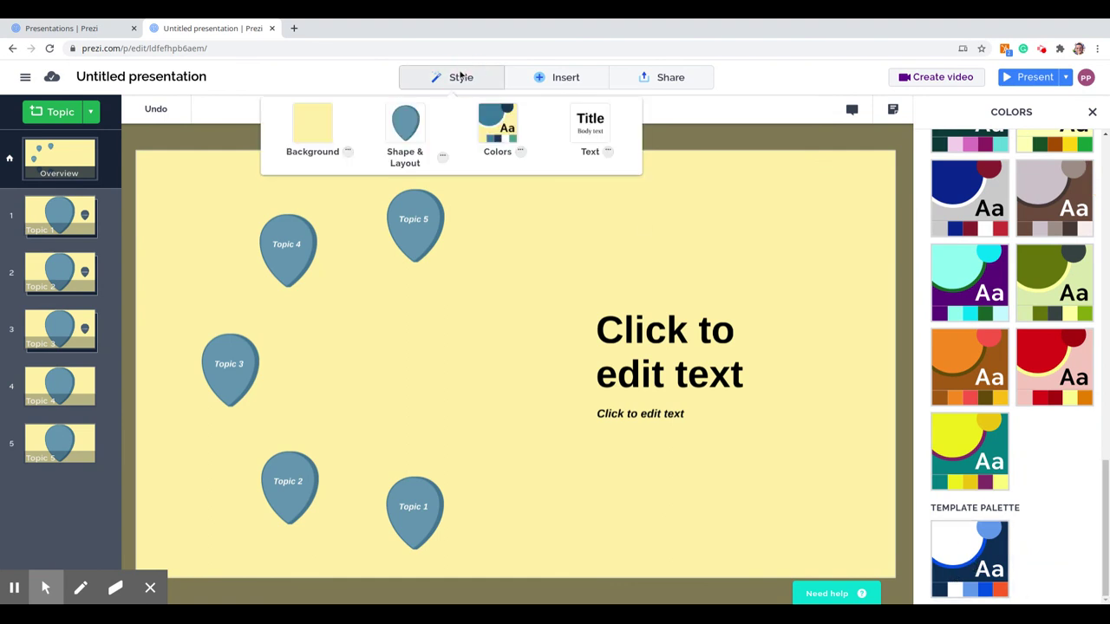
left_click(609, 153)
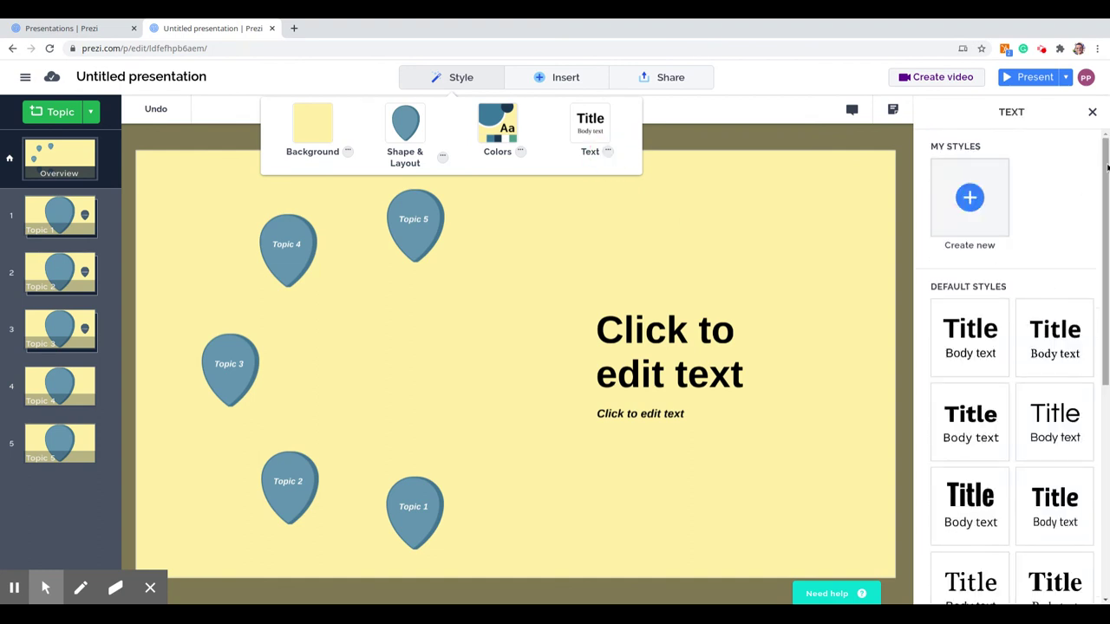
scroll(1106, 167, "down", 4)
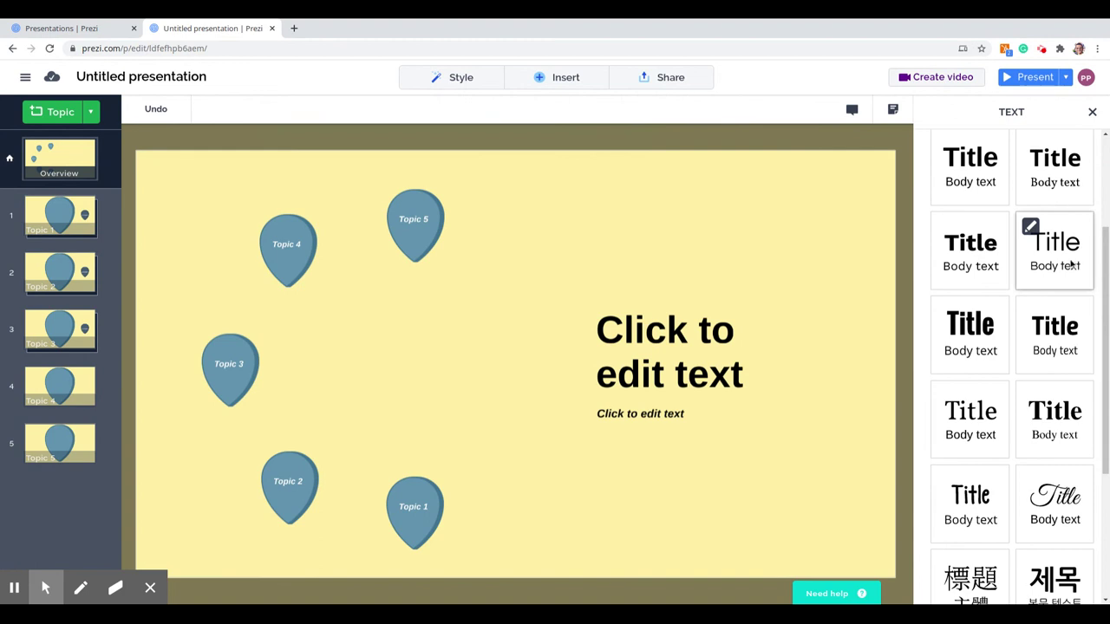
left_click(1062, 261)
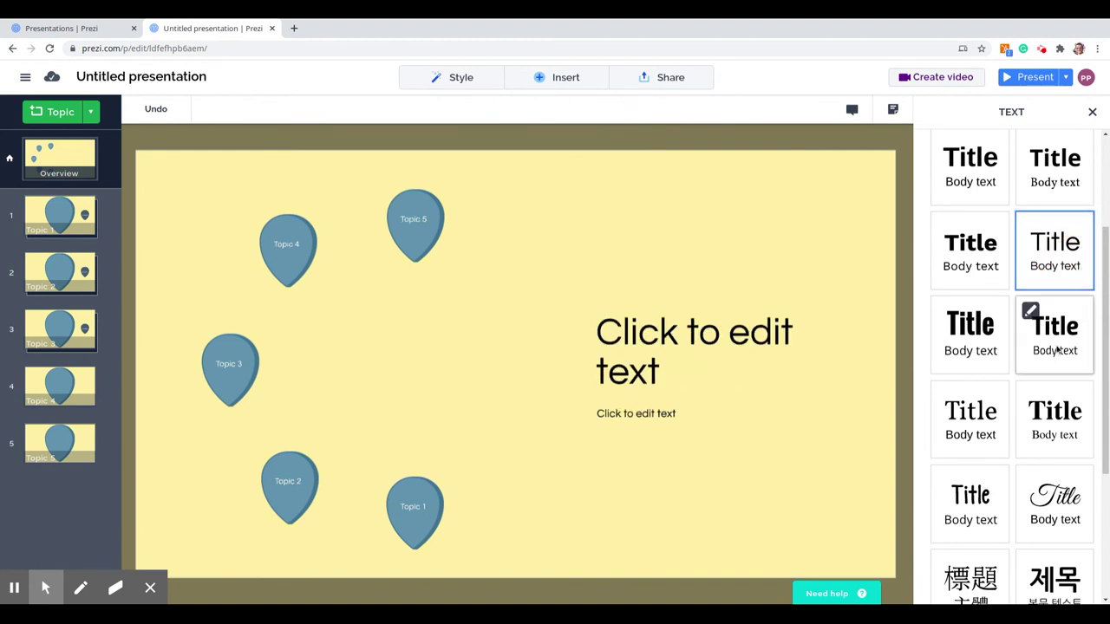